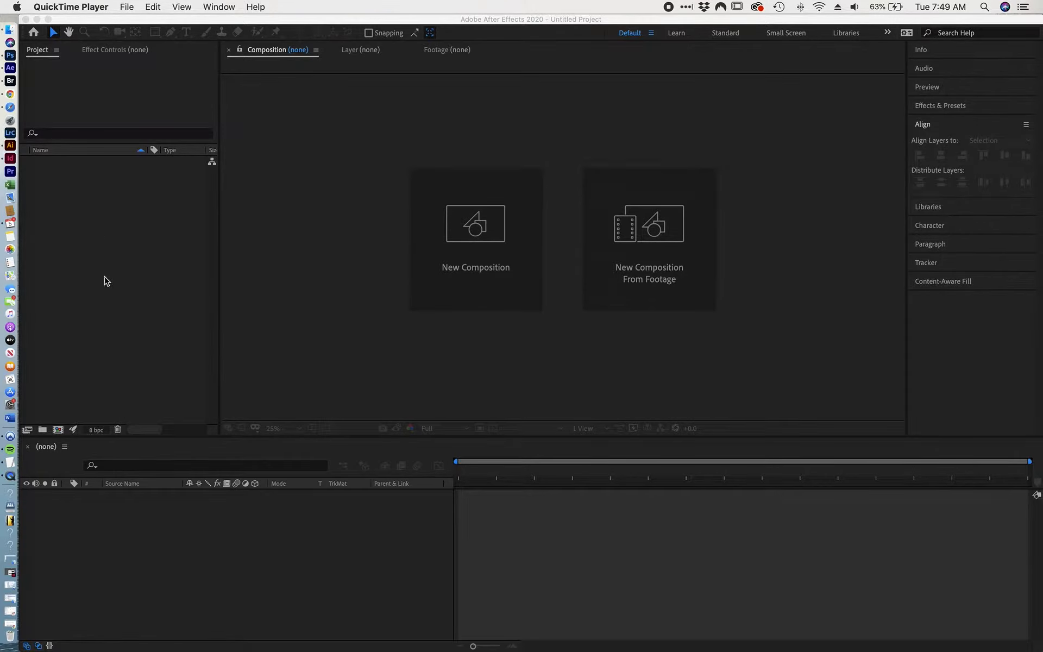
- Switch to After Effects and close its Home window to reach the empty project
{"action": "left_click", "coordinate": [268, 26]}
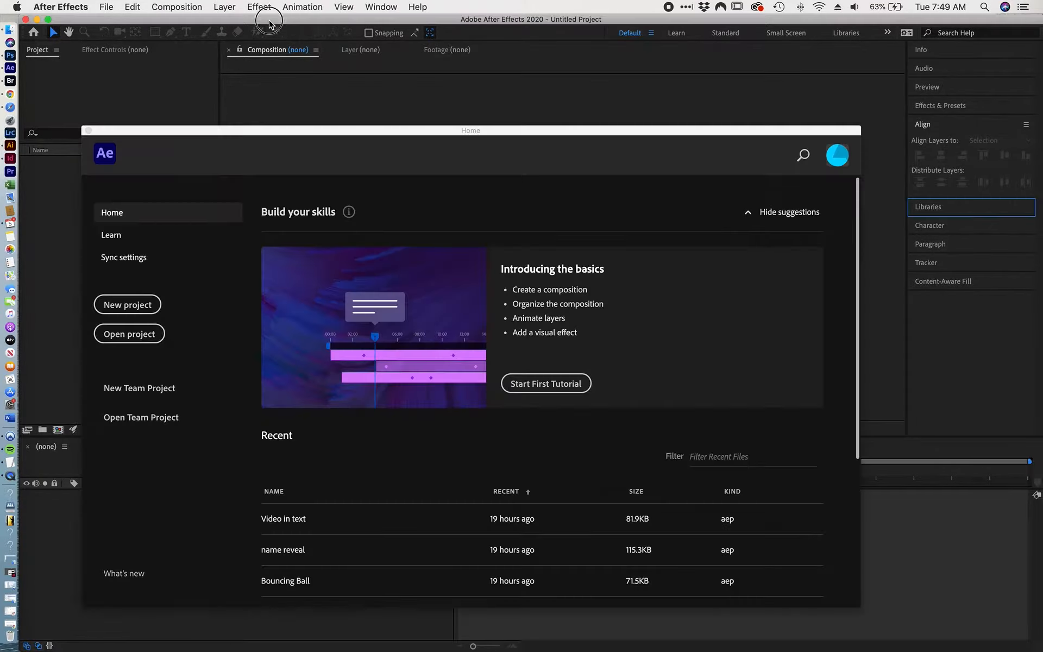
{"action": "left_click", "coordinate": [88, 131]}
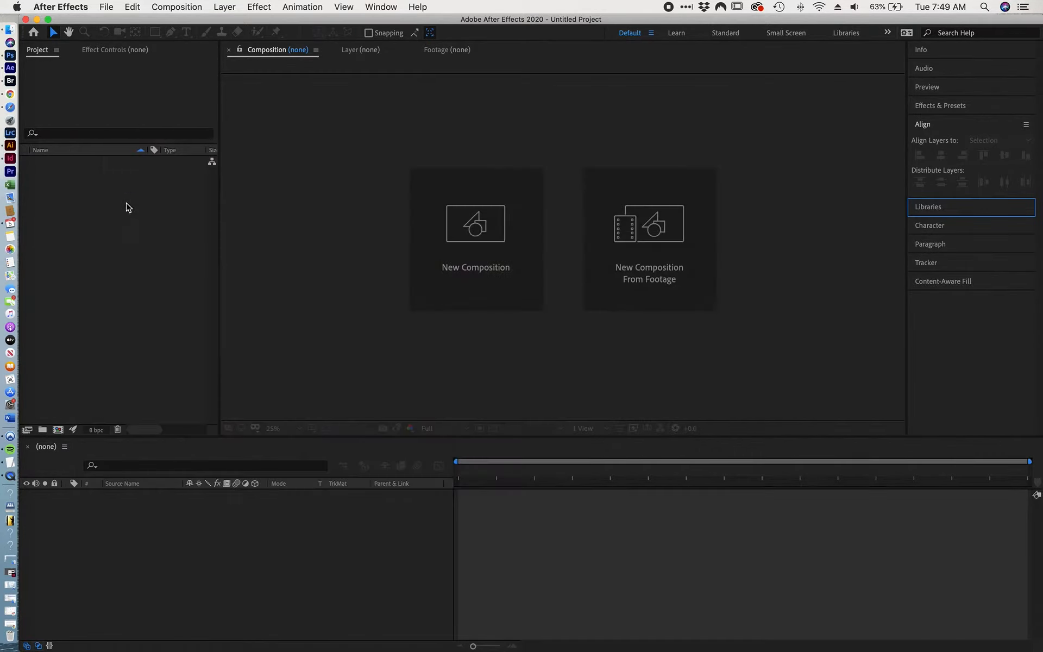
{"action": "left_click", "coordinate": [461, 235]}
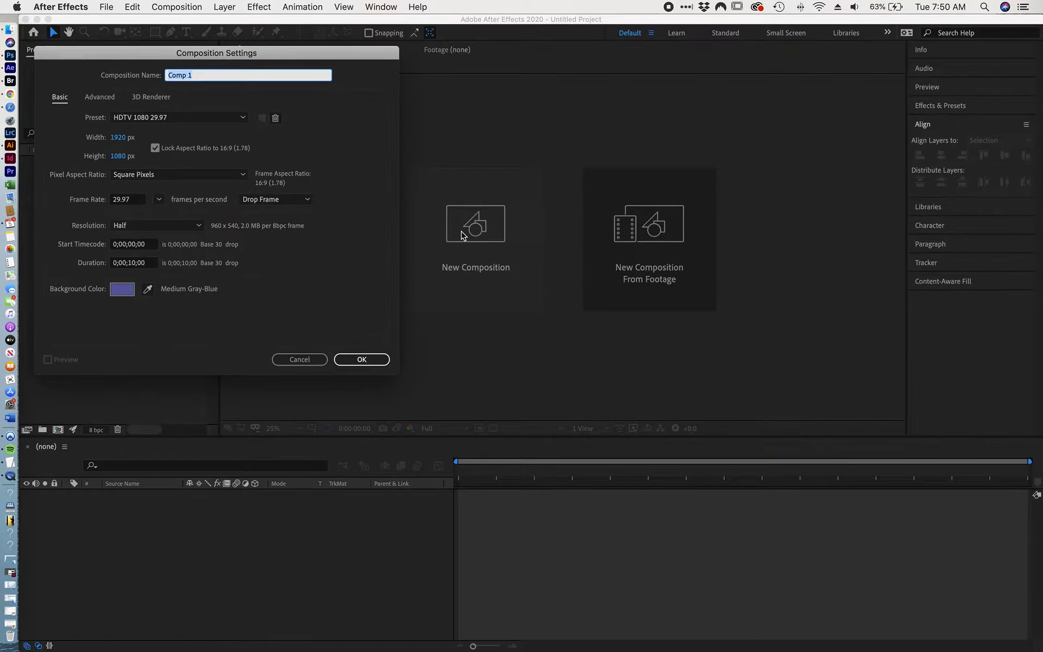
{"action": "left_click", "coordinate": [299, 360]}
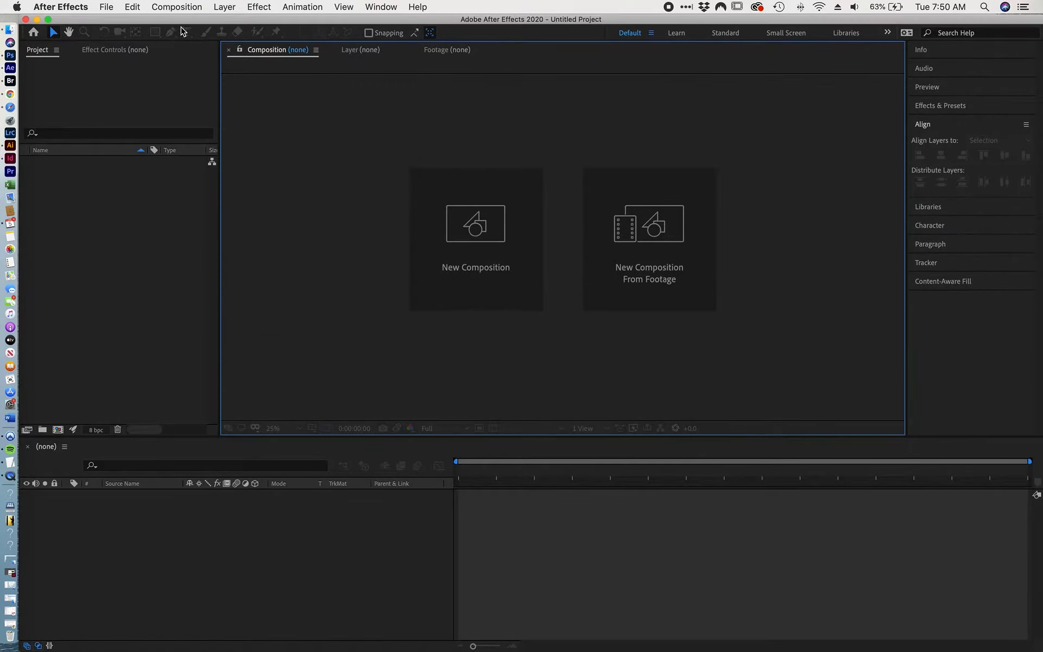
- Create a new composition with the default HDTV 1080 29.97 settings and a pale blue background (AEAEE1)
{"action": "left_click", "coordinate": [177, 6]}
{"action": "left_click", "coordinate": [168, 20]}
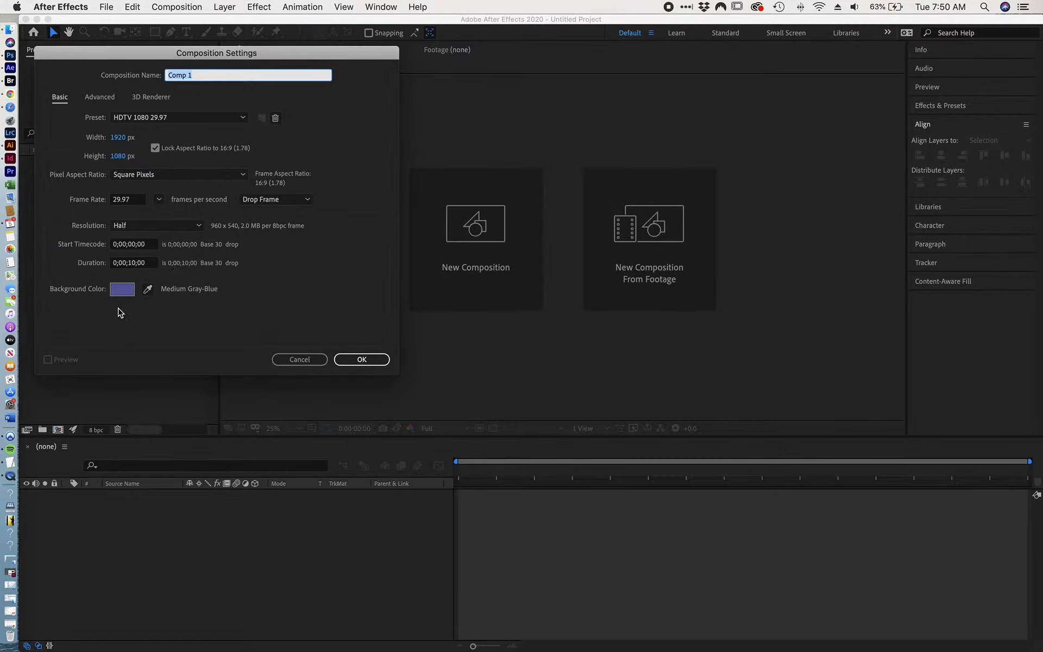
{"action": "left_click", "coordinate": [128, 295]}
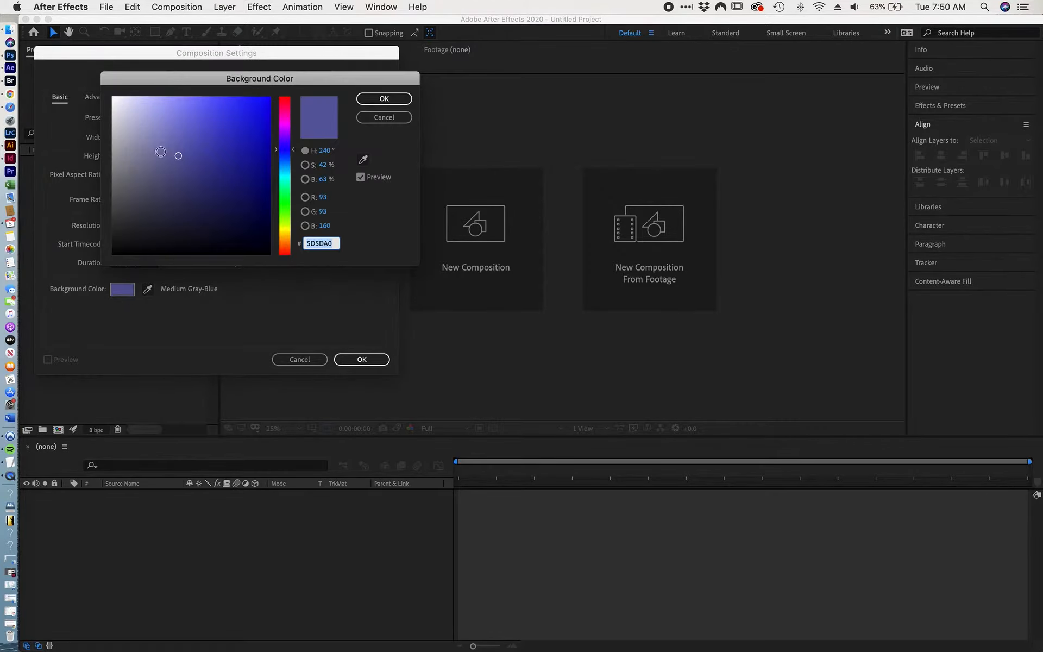
{"action": "left_click_drag", "start_coordinate": [158, 136], "coordinate": [147, 116]}
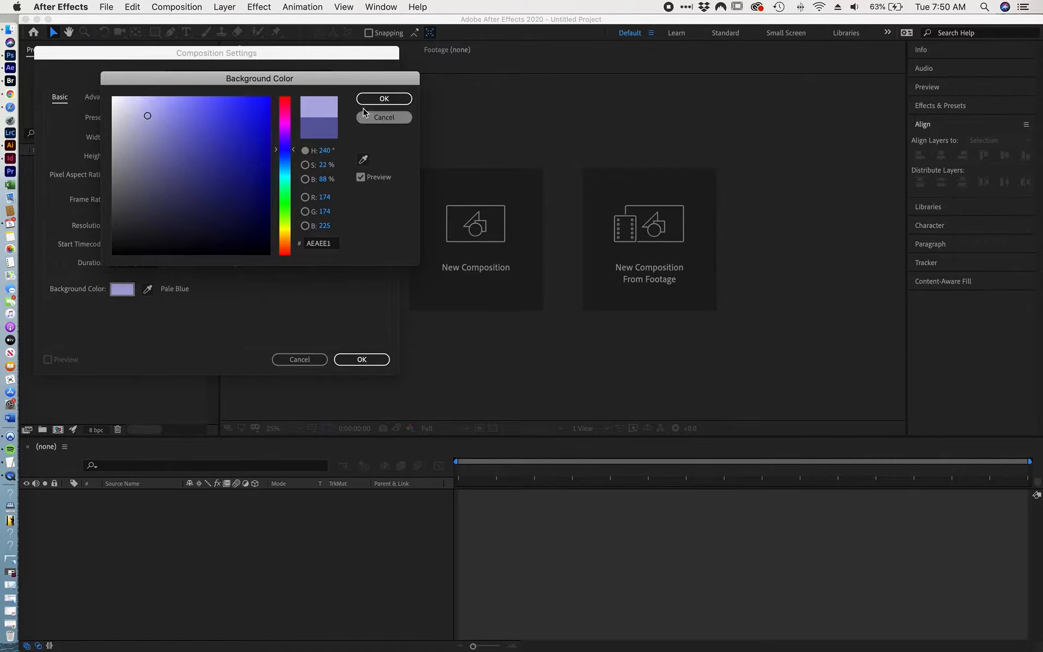
{"action": "left_click", "coordinate": [373, 102]}
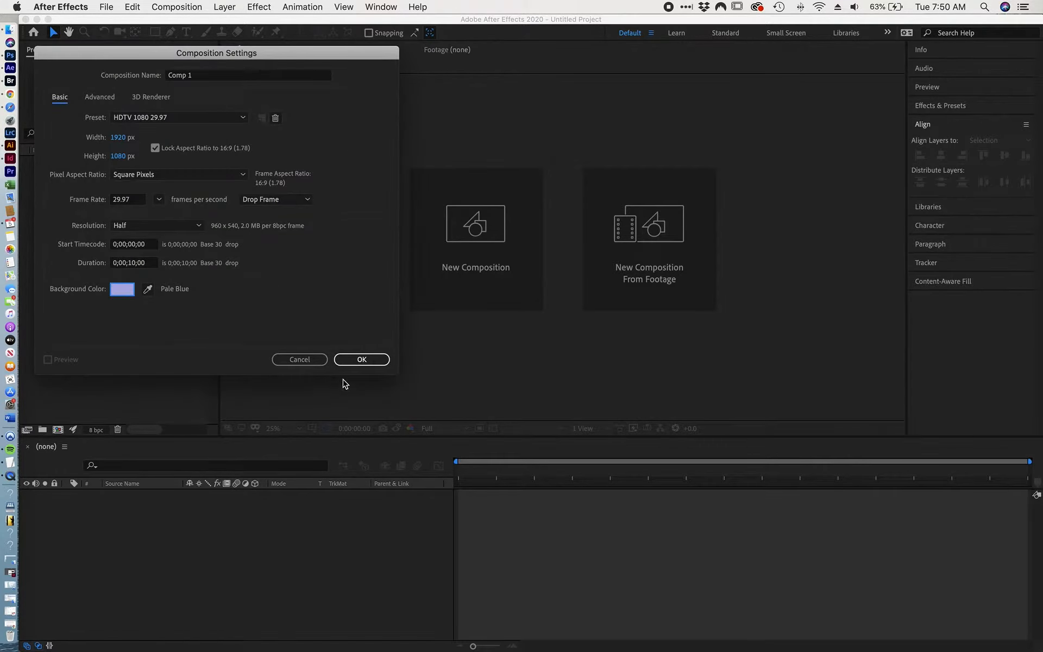
{"action": "left_click", "coordinate": [361, 359]}
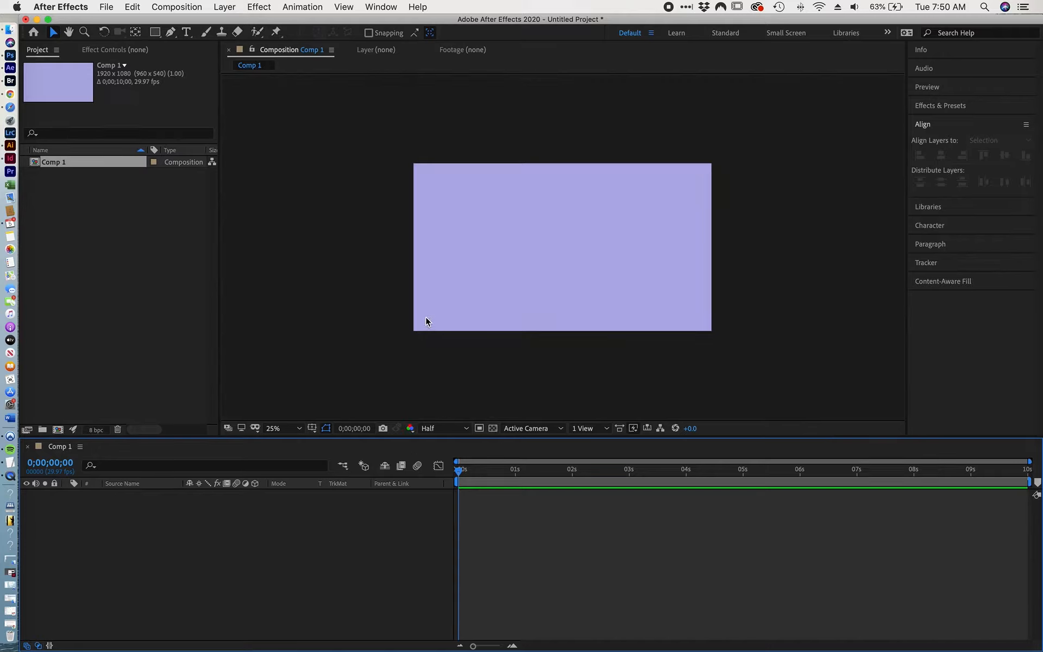
- Set the composition view to 50% magnification and Full resolution
{"action": "left_click", "coordinate": [304, 431]}
{"action": "left_click", "coordinate": [466, 429]}
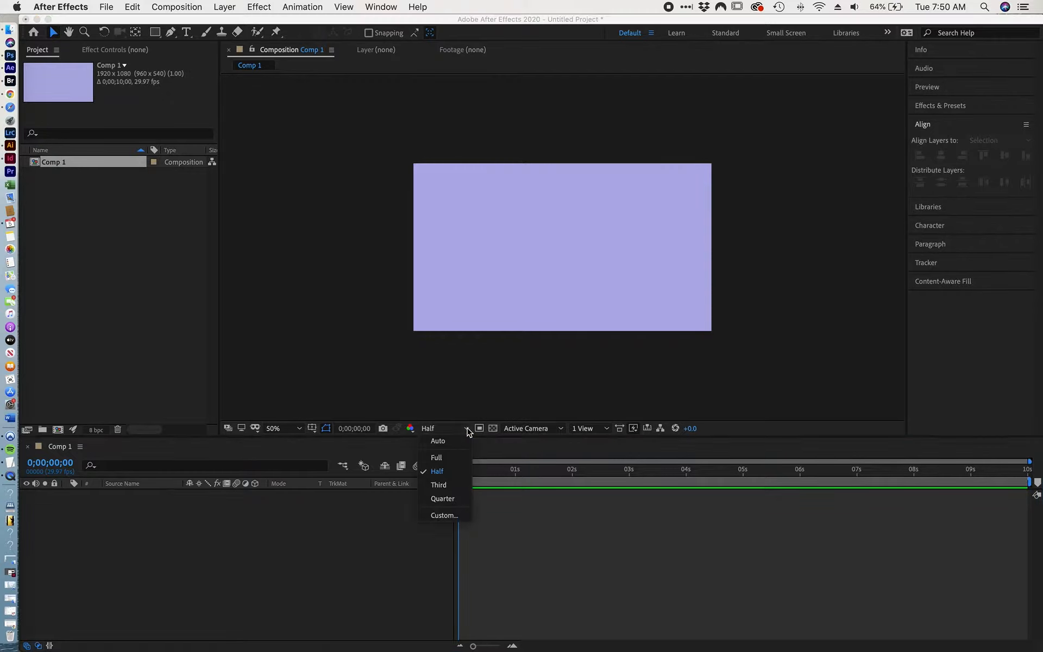
{"action": "left_click", "coordinate": [446, 460]}
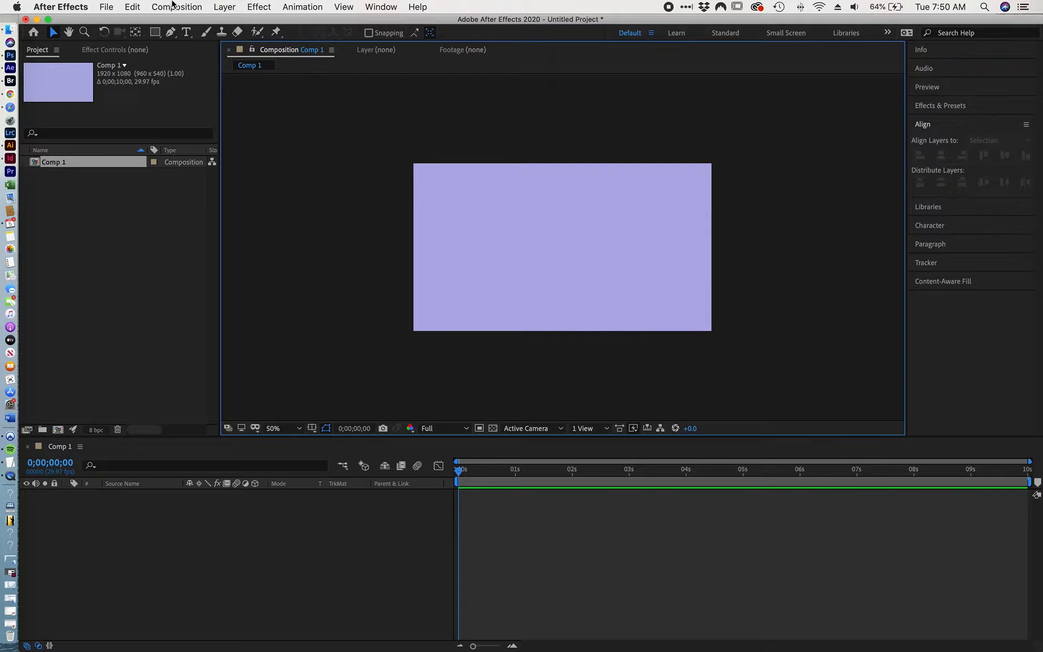
- Draw a red square in the lower middle of the composition with the Rectangle tool, centred at about (949, 689)
{"action": "left_click", "coordinate": [158, 36]}
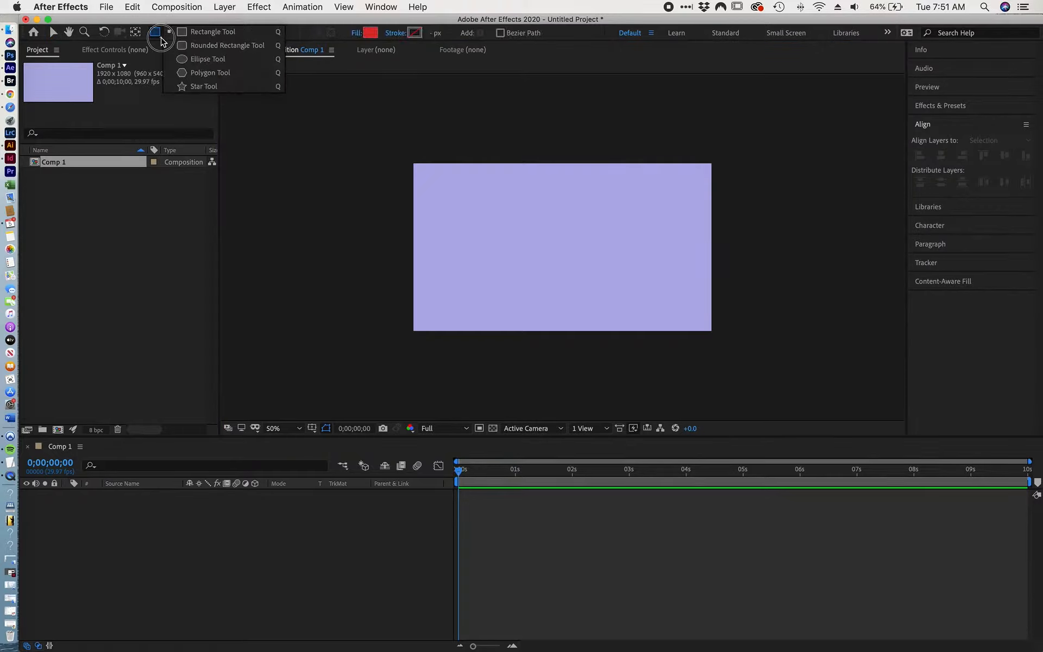
{"action": "left_click", "coordinate": [187, 31]}
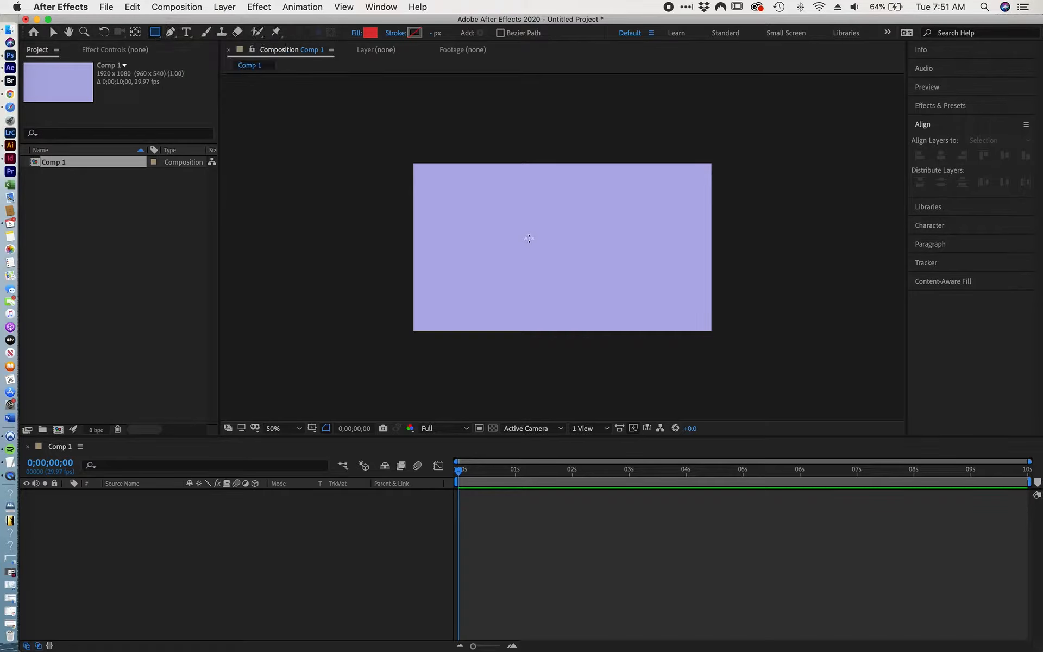
{"action": "left_click_drag", "start_coordinate": [529, 238], "coordinate": [593, 251]}
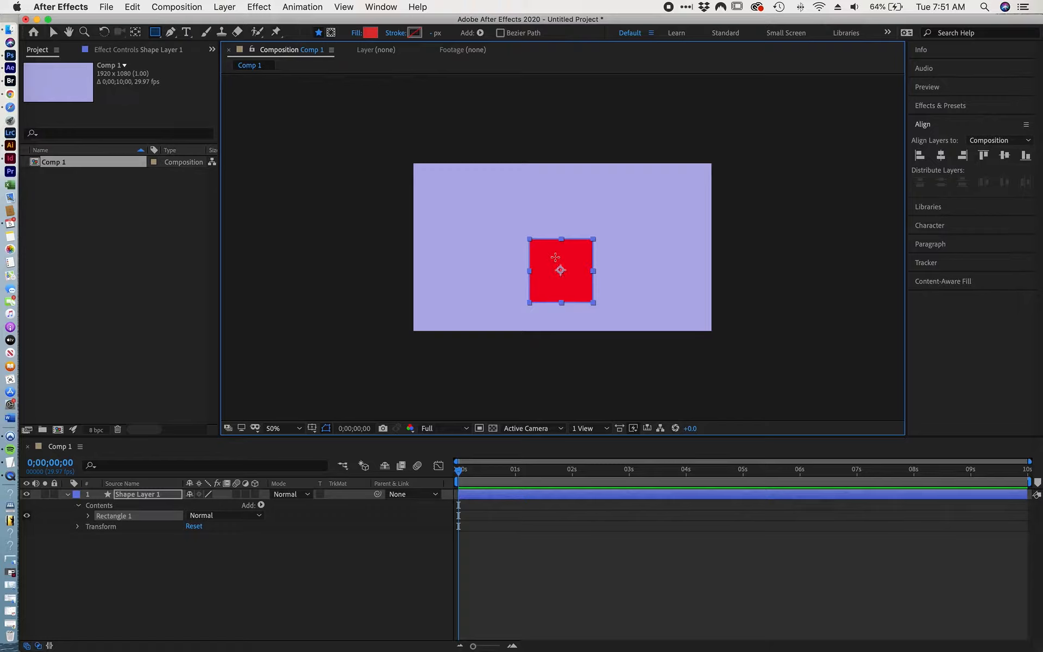
{"action": "left_click", "coordinate": [223, 577]}
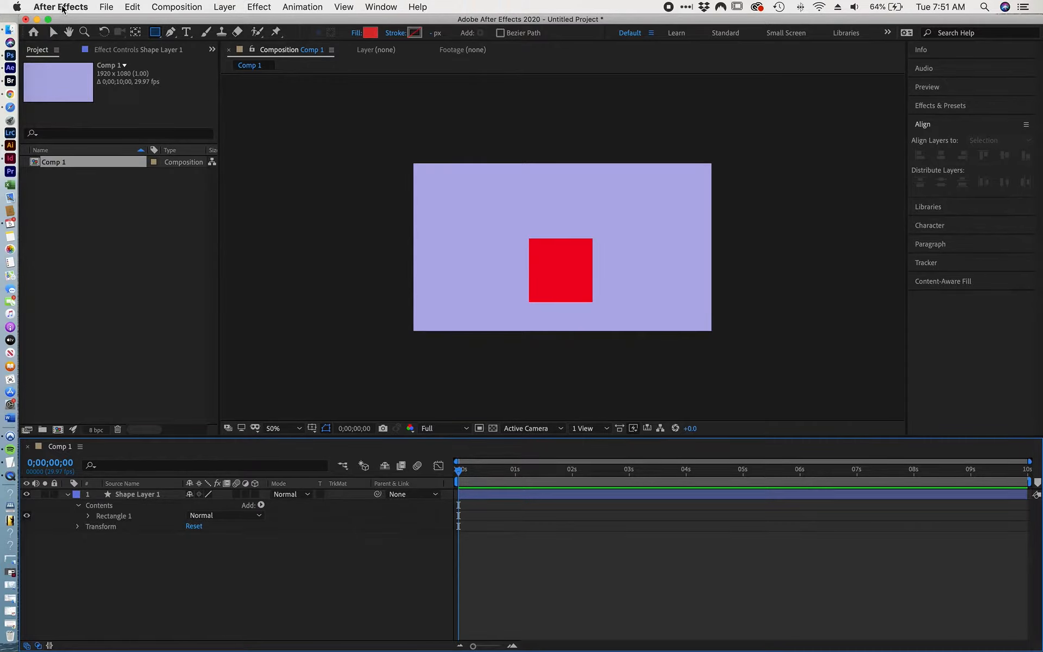
- Check the General preferences for how the anchor point is placed in new shape layers
{"action": "left_click", "coordinate": [61, 7]}
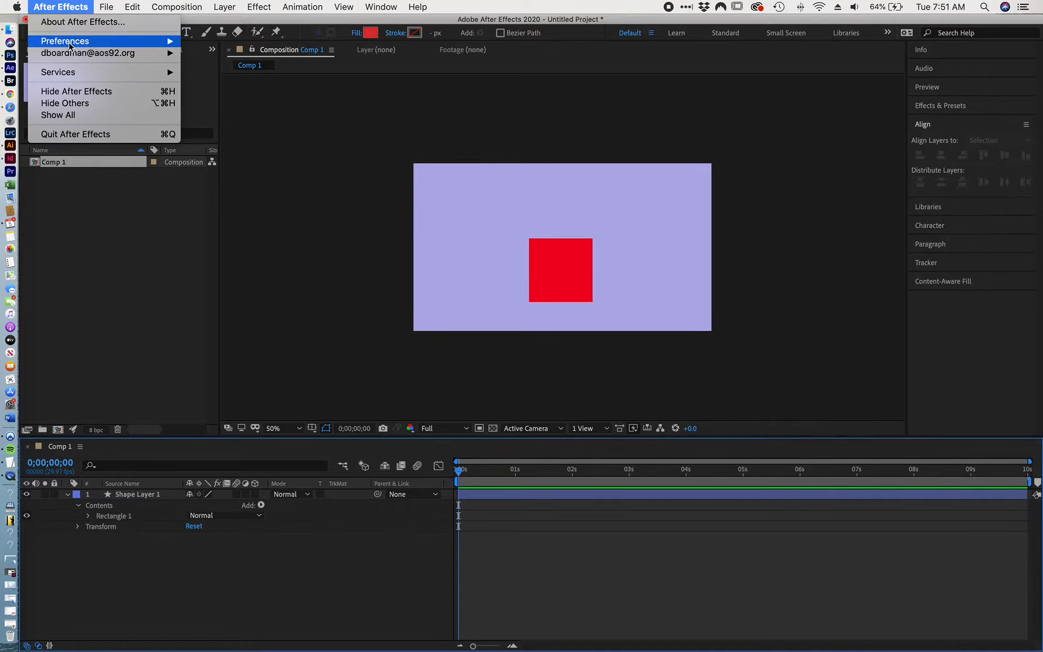
{"action": "mouse_move", "coordinate": [131, 40]}
{"action": "left_click", "coordinate": [205, 41]}
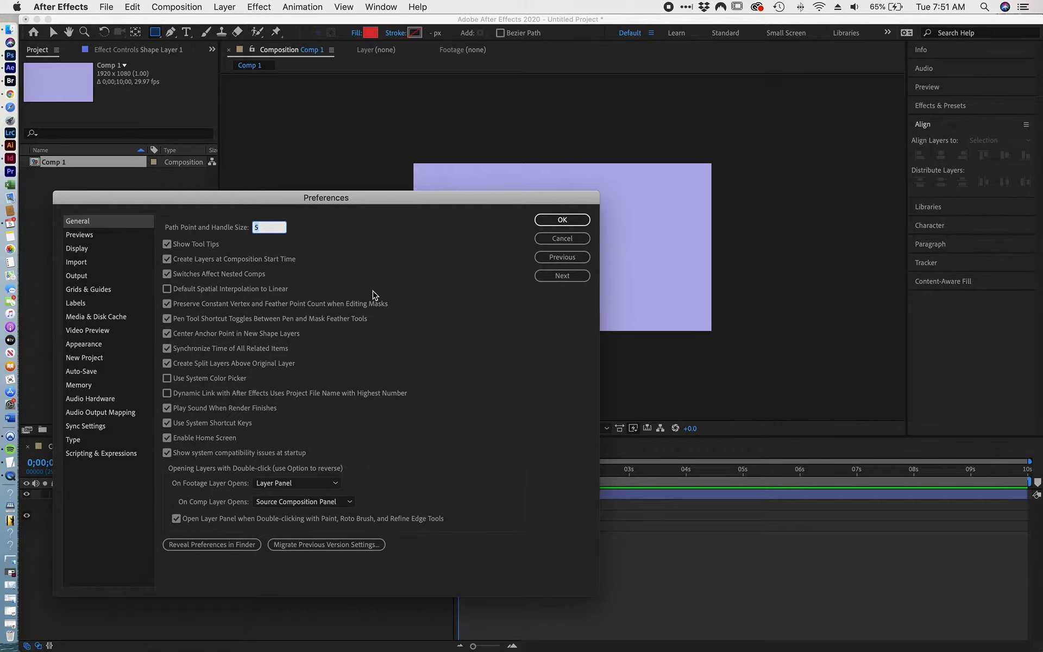
{"action": "left_click", "coordinate": [555, 221]}
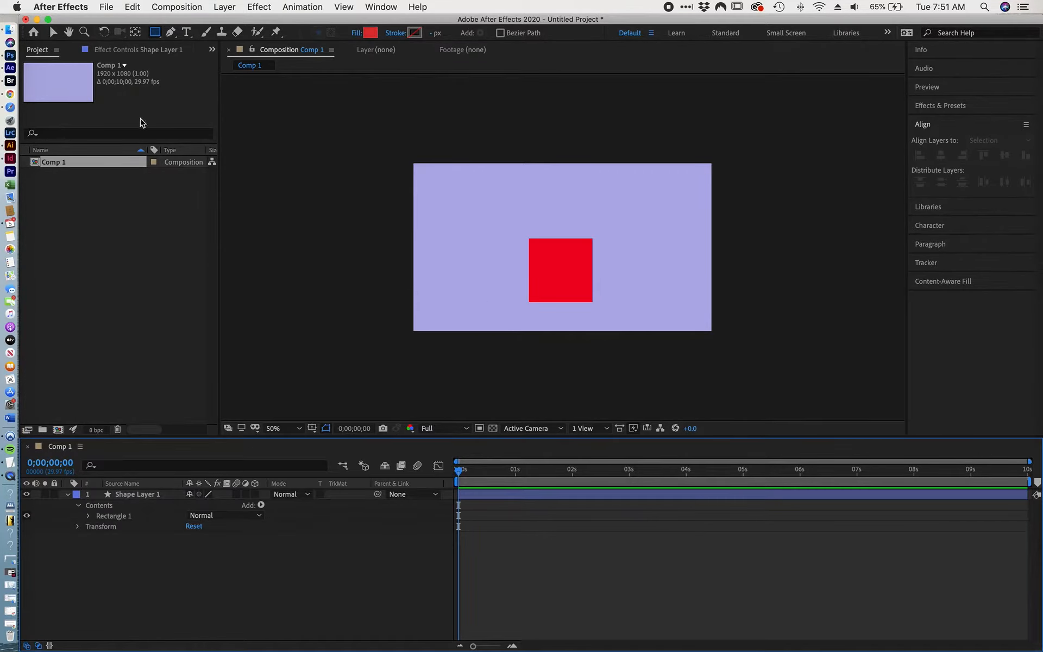
- Rename the shape layer as Square and collapse its properties
{"action": "left_click", "coordinate": [140, 499]}
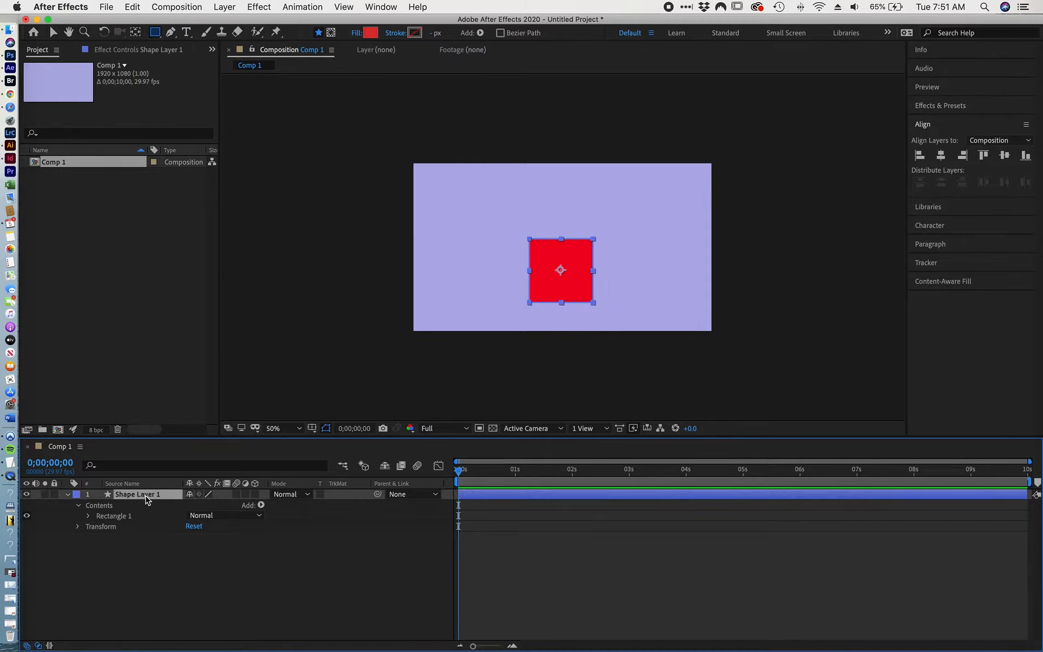
{"action": "key", "text": "Return"}
{"action": "type", "text": "Square"}
{"action": "key", "text": "Return"}
{"action": "left_click", "coordinate": [67, 494]}
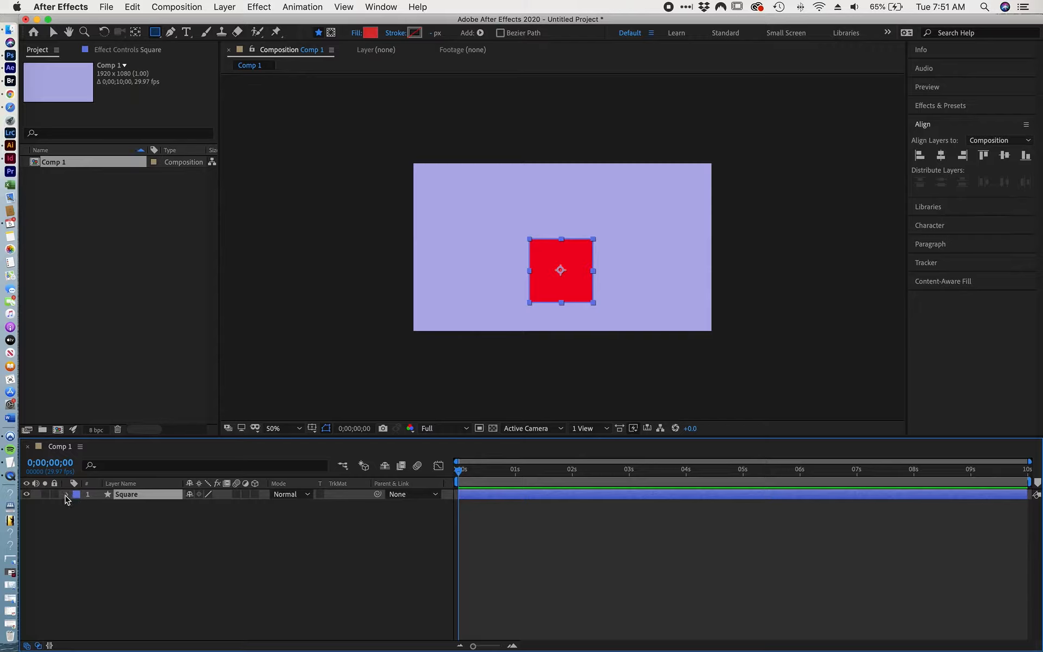
{"action": "left_click", "coordinate": [227, 531]}
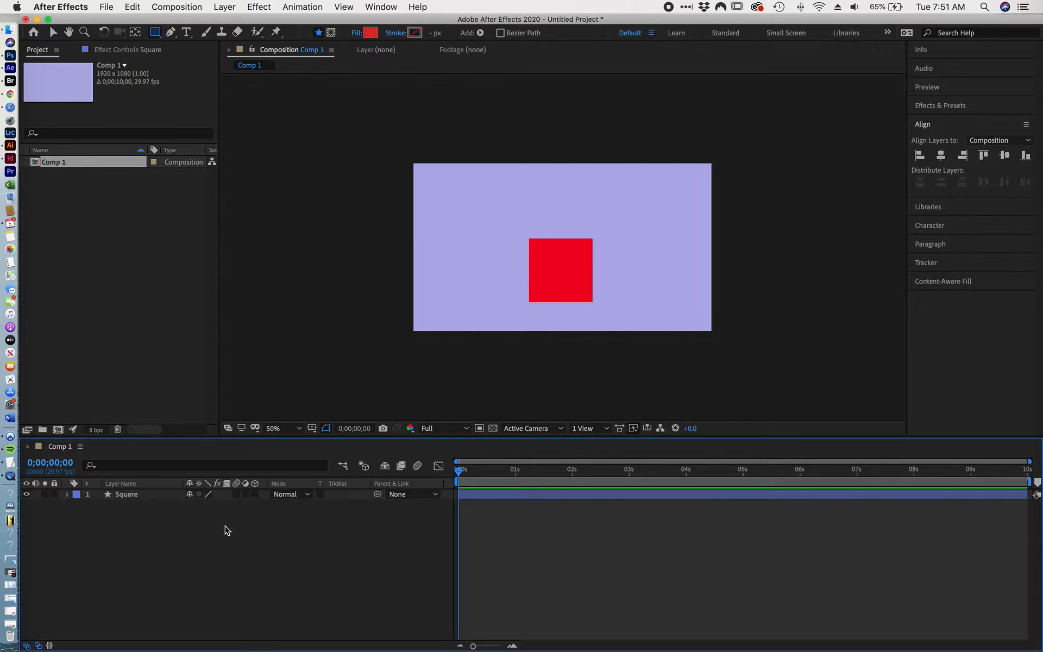
- Show the Square layer's Position, Scale and Opacity properties one at a time
{"action": "left_click", "coordinate": [137, 498]}
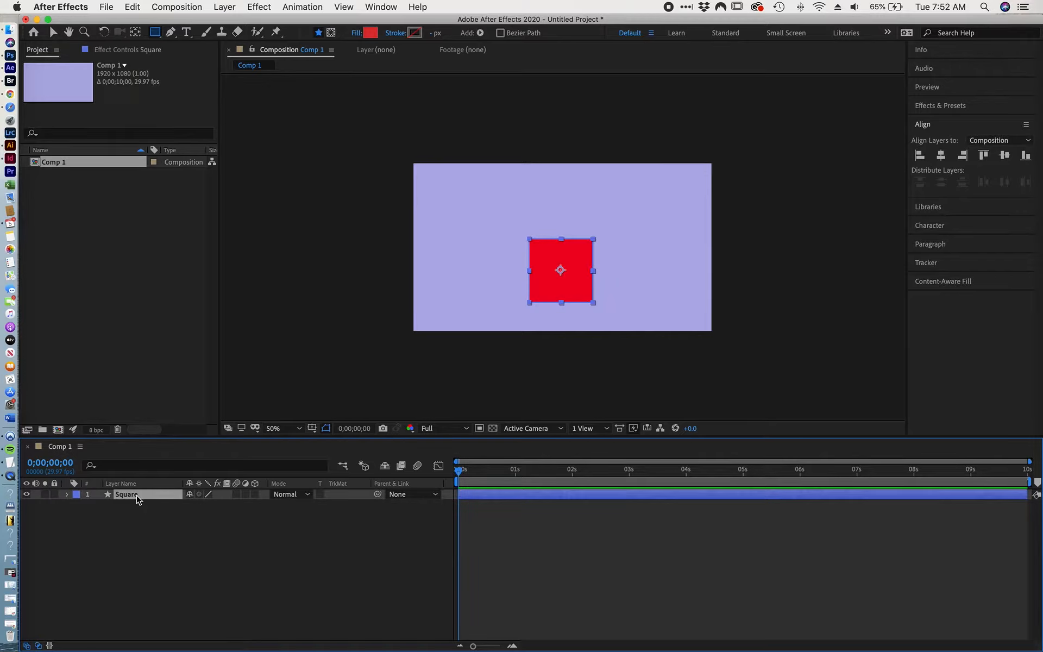
{"action": "key", "text": "p"}
{"action": "key", "text": "s"}
{"action": "key", "text": "t"}
{"action": "key", "text": "t"}
- Expand the Square layer's Transform properties and add starting keyframes for Position and Scale at 0;00;00;00
{"action": "left_click", "coordinate": [66, 495]}
{"action": "left_click", "coordinate": [79, 516]}
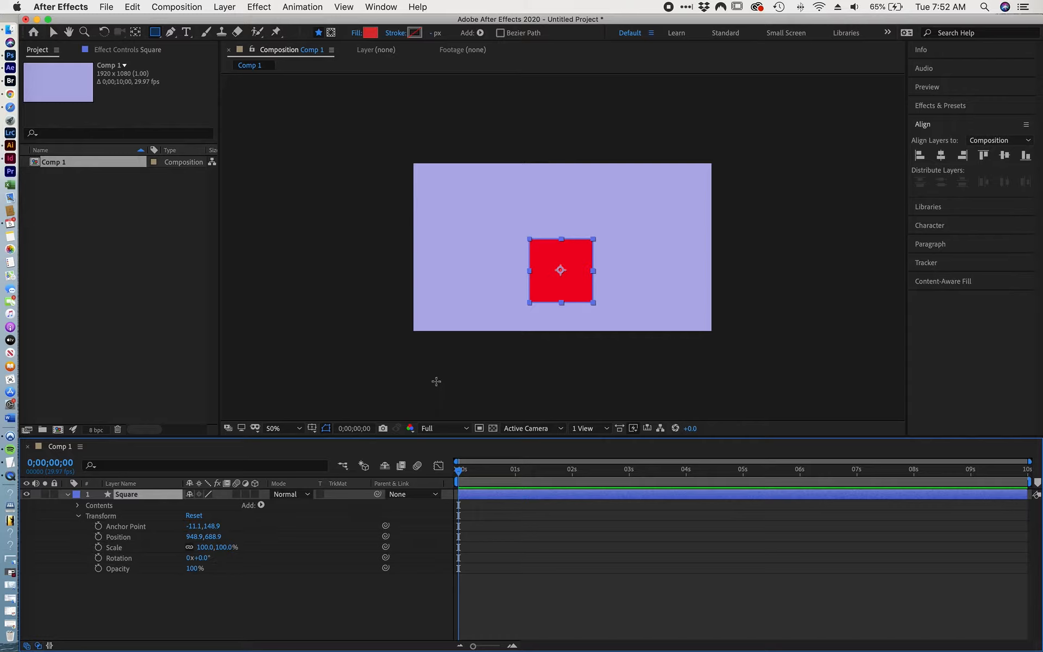
{"action": "left_click", "coordinate": [98, 537]}
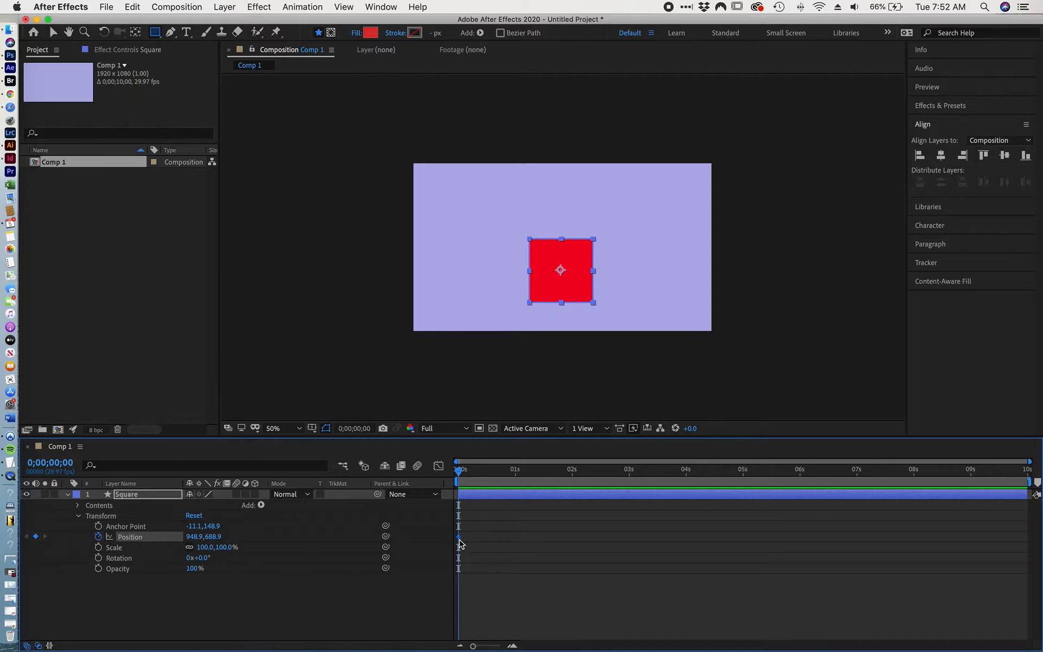
{"action": "mouse_move", "coordinate": [460, 543]}
{"action": "left_click", "coordinate": [98, 547]}
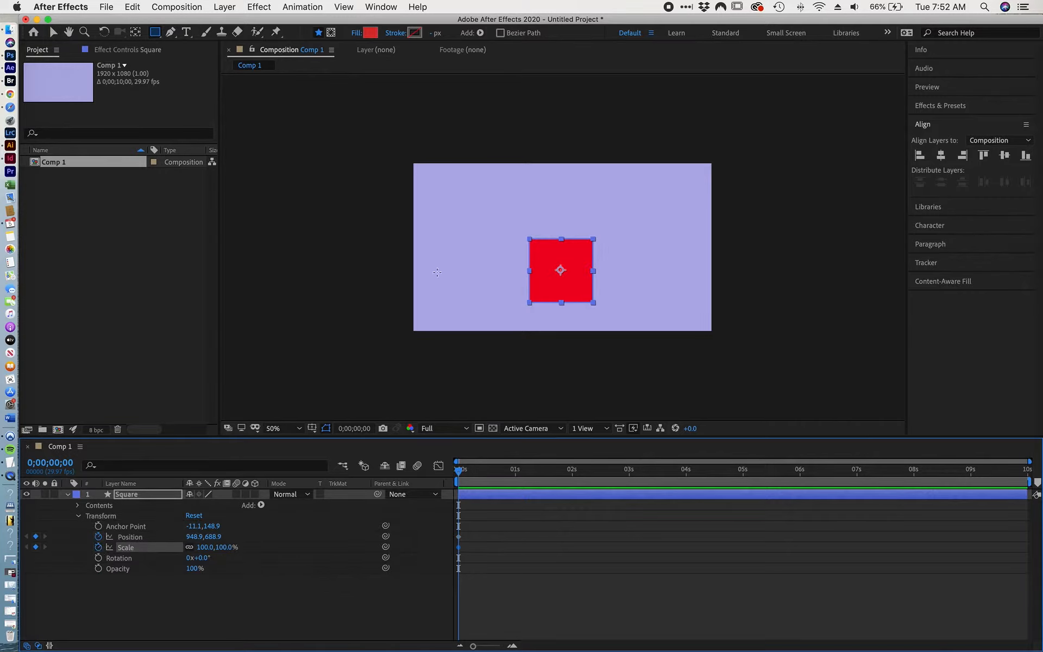
- At the starting keyframes, move the square below the frame to about (921, 1349) and scale it down to 17%
{"action": "left_click", "coordinate": [55, 35]}
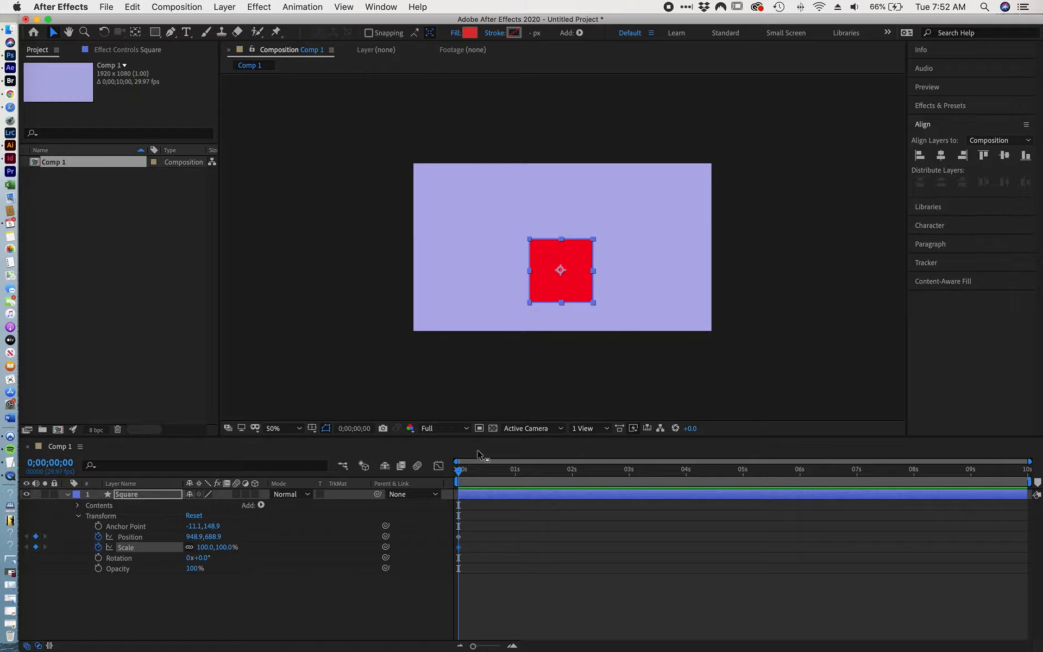
{"action": "left_click_drag", "start_coordinate": [573, 271], "coordinate": [569, 373]}
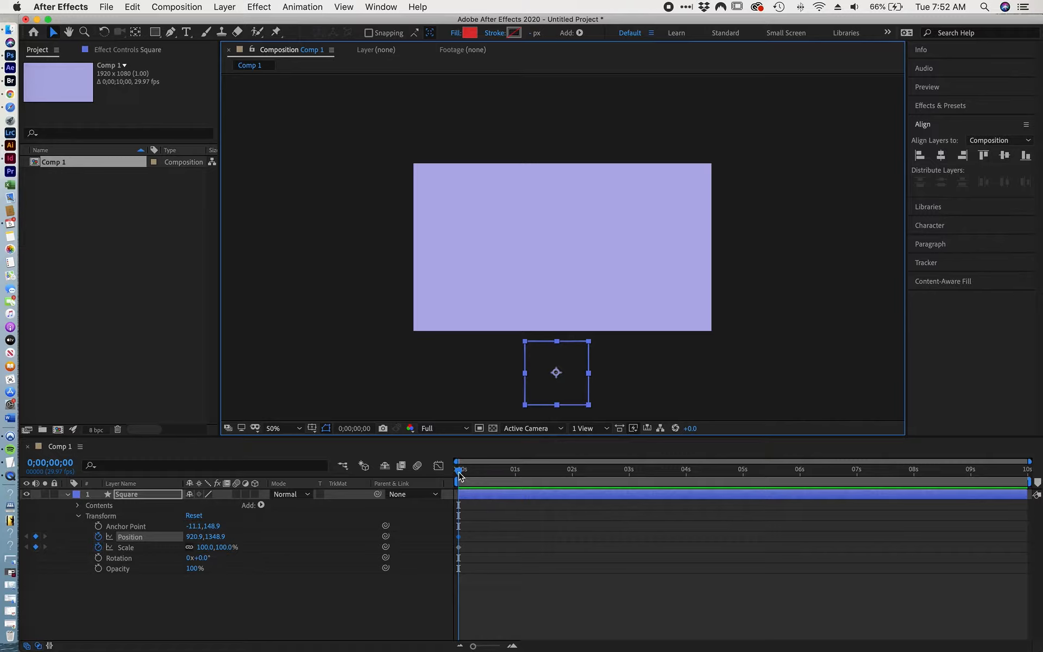
{"action": "left_click", "coordinate": [459, 473]}
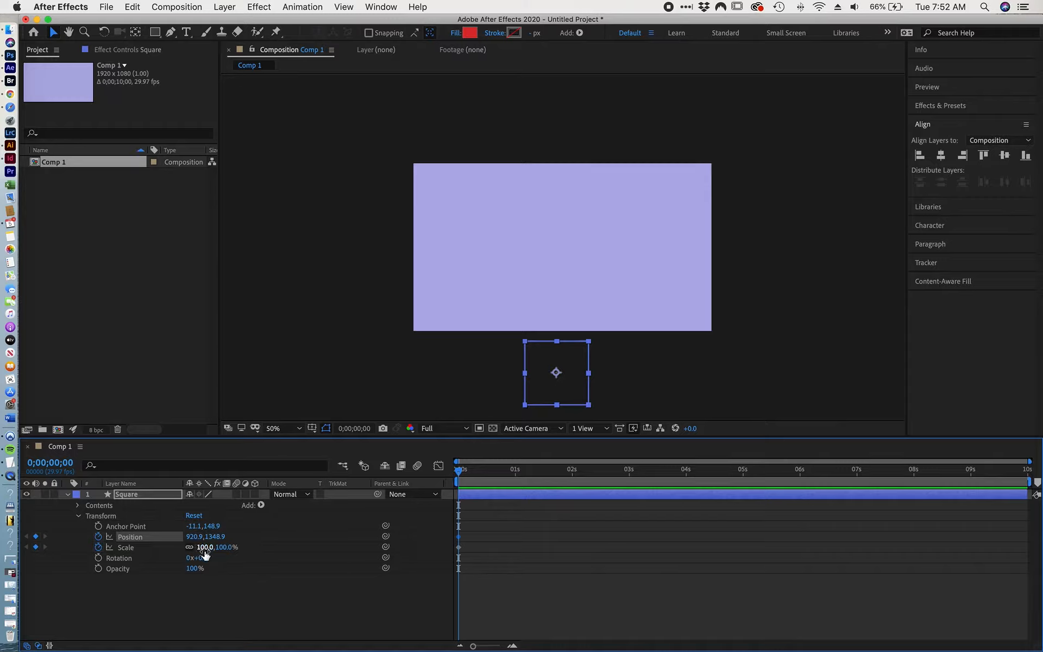
{"action": "left_click_drag", "start_coordinate": [204, 549], "coordinate": [167, 552]}
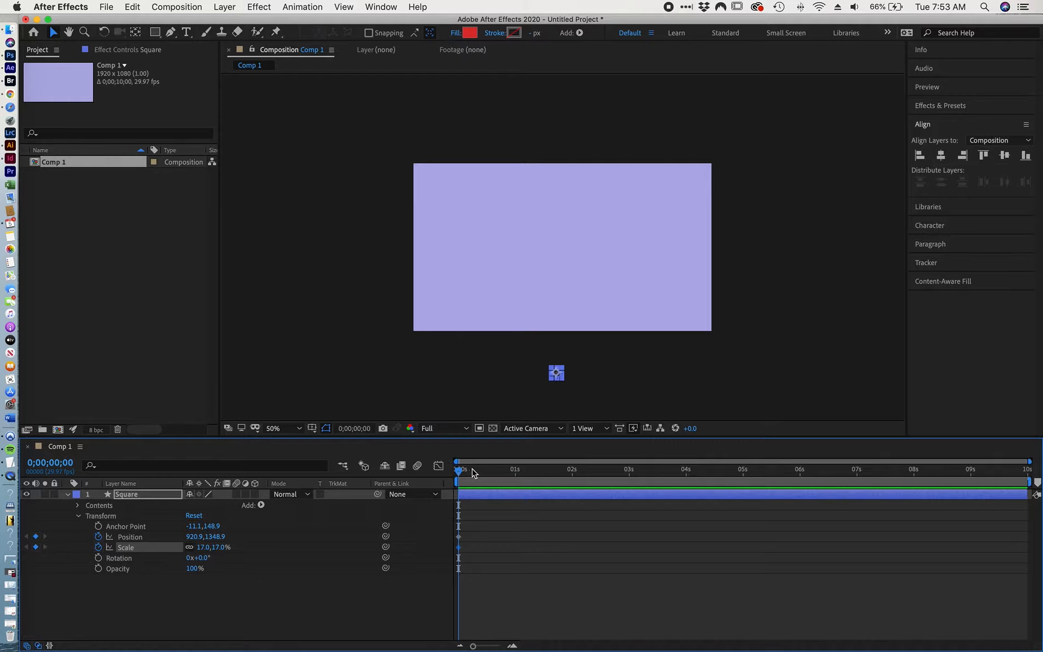
- At 0;00;01;21, keyframe the square back inside the frame at about (922, 712) with its scale enlarged to about 67 × 59.3%
{"action": "left_click", "coordinate": [459, 473]}
{"action": "left_click_drag", "start_coordinate": [463, 473], "coordinate": [555, 476]}
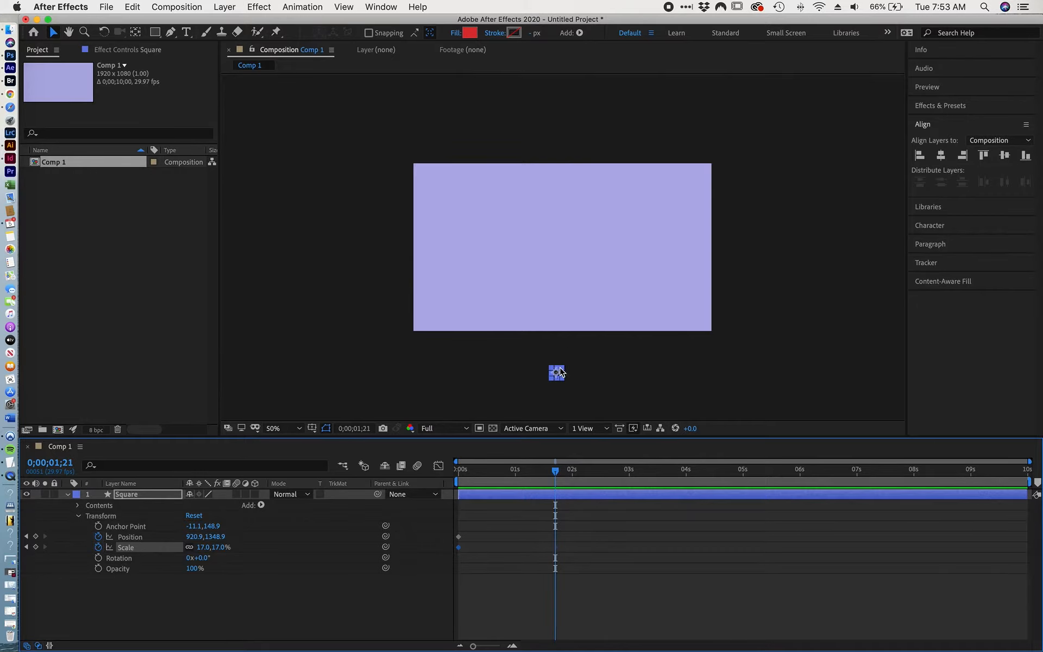
{"action": "mouse_move", "coordinate": [557, 367]}
{"action": "left_mouse_down"}
{"action": "mouse_move", "coordinate": [560, 357]}
{"action": "mouse_move", "coordinate": [558, 369]}
{"action": "left_mouse_up"}
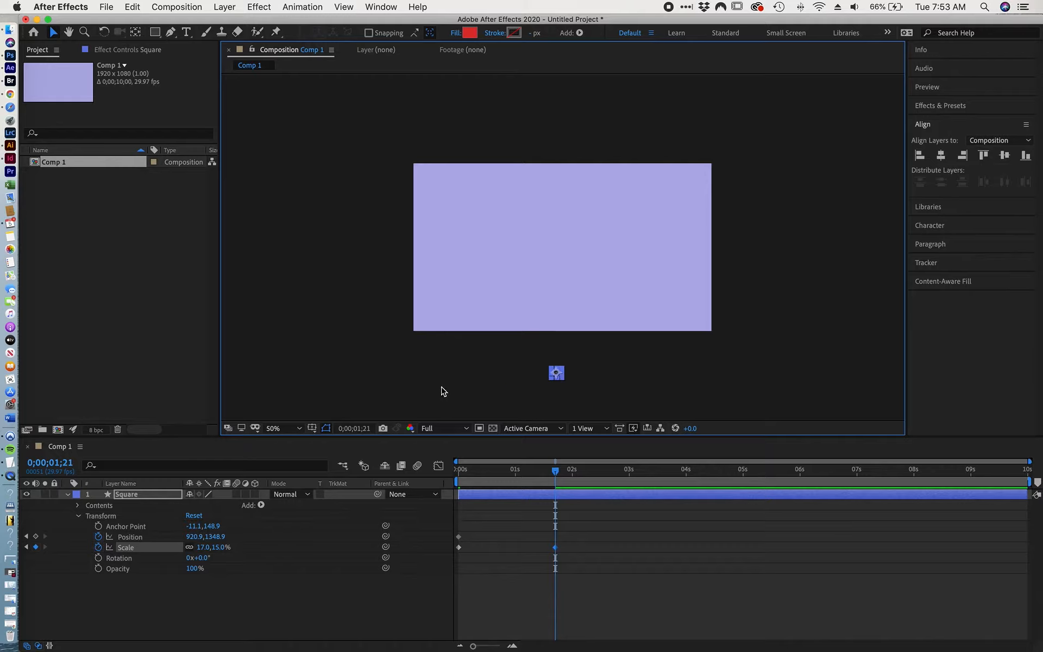
{"action": "left_click_drag", "start_coordinate": [201, 537], "coordinate": [2, 481]}
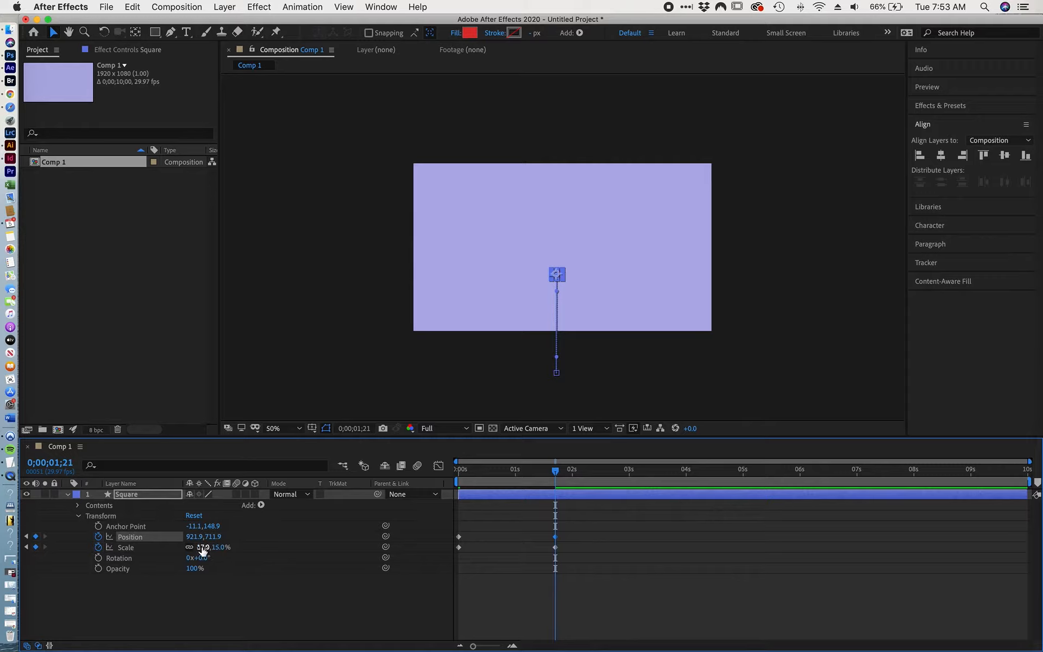
{"action": "mouse_move", "coordinate": [202, 549]}
{"action": "left_mouse_down"}
{"action": "mouse_move", "coordinate": [217, 547]}
{"action": "mouse_move", "coordinate": [206, 550]}
{"action": "left_mouse_up"}
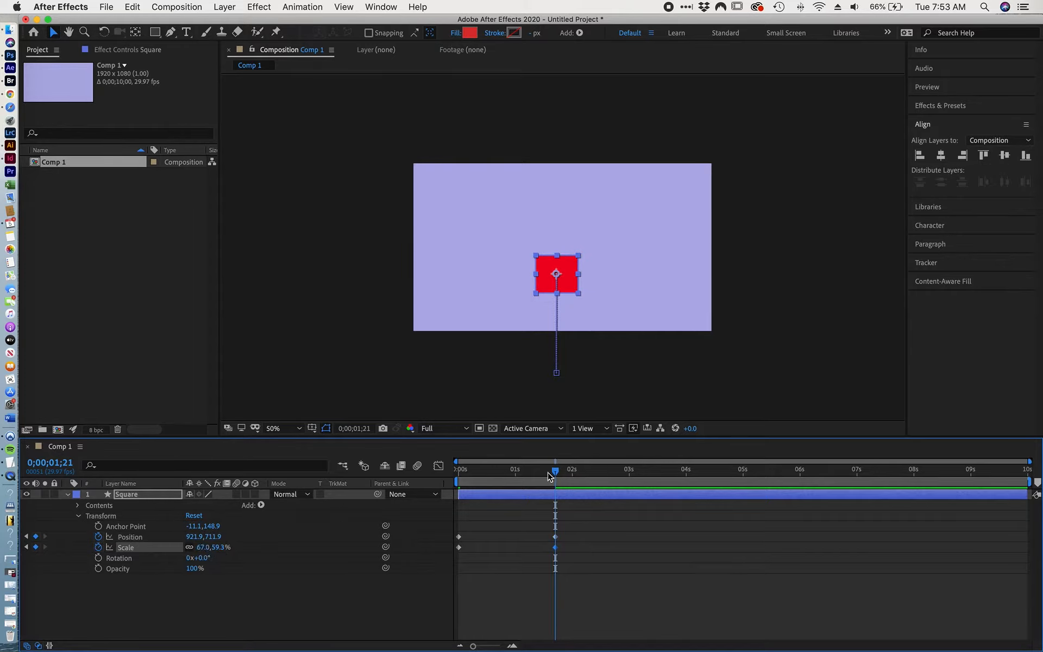
- Play the square's animation from the beginning of the timeline, then stop the preview
{"action": "left_click_drag", "start_coordinate": [553, 472], "coordinate": [447, 479]}
{"action": "key", "text": "space"}
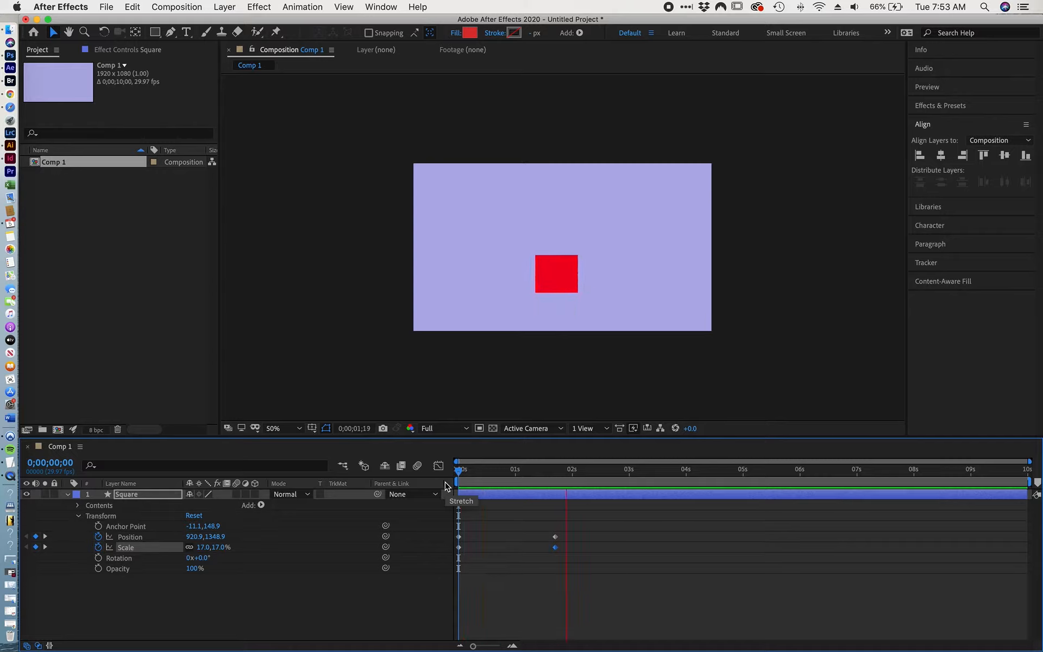
{"action": "left_click", "coordinate": [438, 483]}
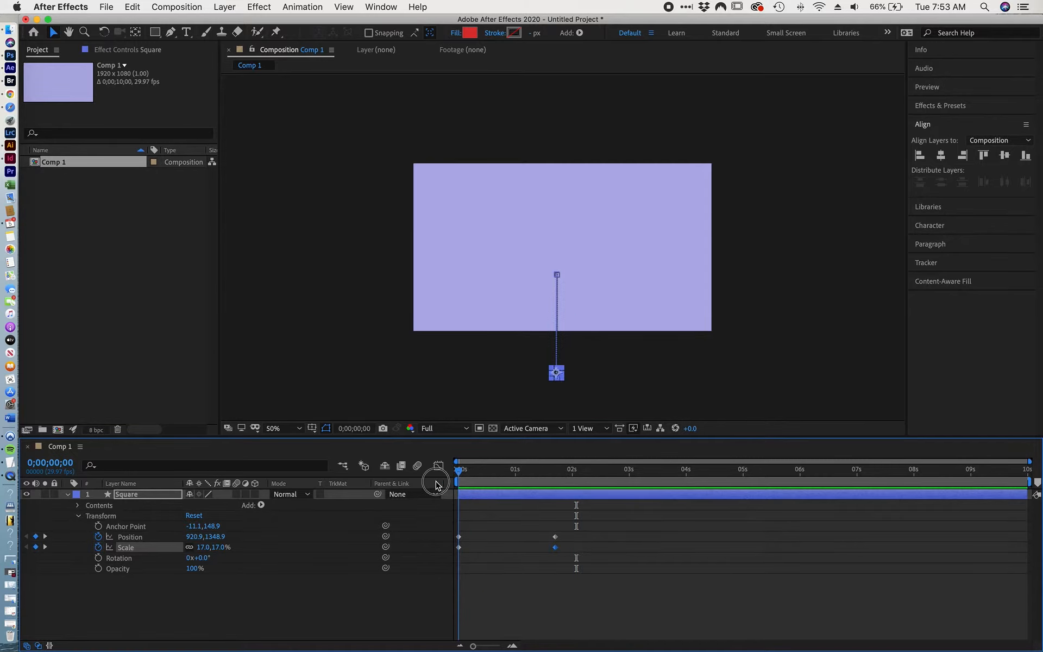
- Keyframe the square's Rotation from 0° at 0;00;00;00 to 8 full revolutions at 0;00;01;21
{"action": "mouse_move", "coordinate": [458, 481]}
{"action": "left_mouse_down"}
{"action": "mouse_move", "coordinate": [475, 480]}
{"action": "mouse_move", "coordinate": [459, 481]}
{"action": "left_mouse_up"}
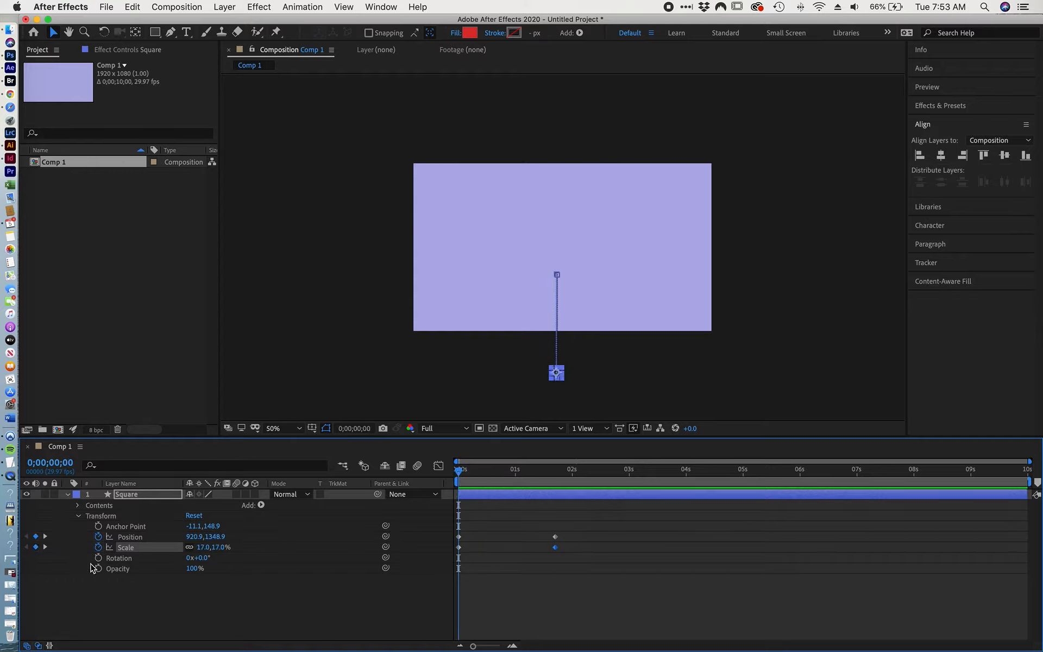
{"action": "left_click", "coordinate": [98, 559]}
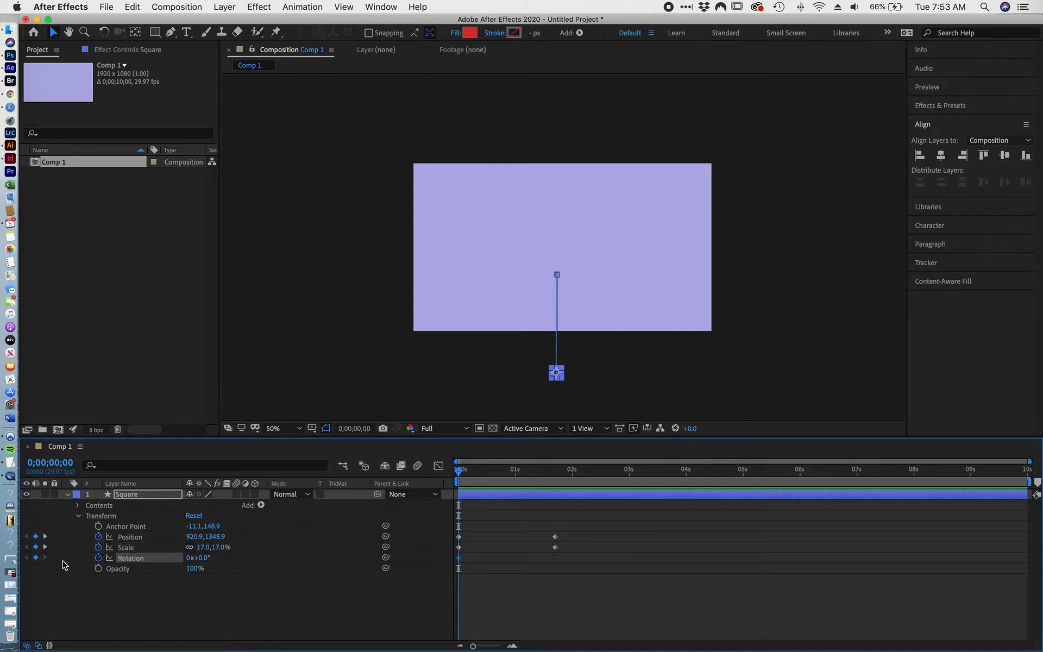
{"action": "left_click_drag", "start_coordinate": [460, 475], "coordinate": [558, 478]}
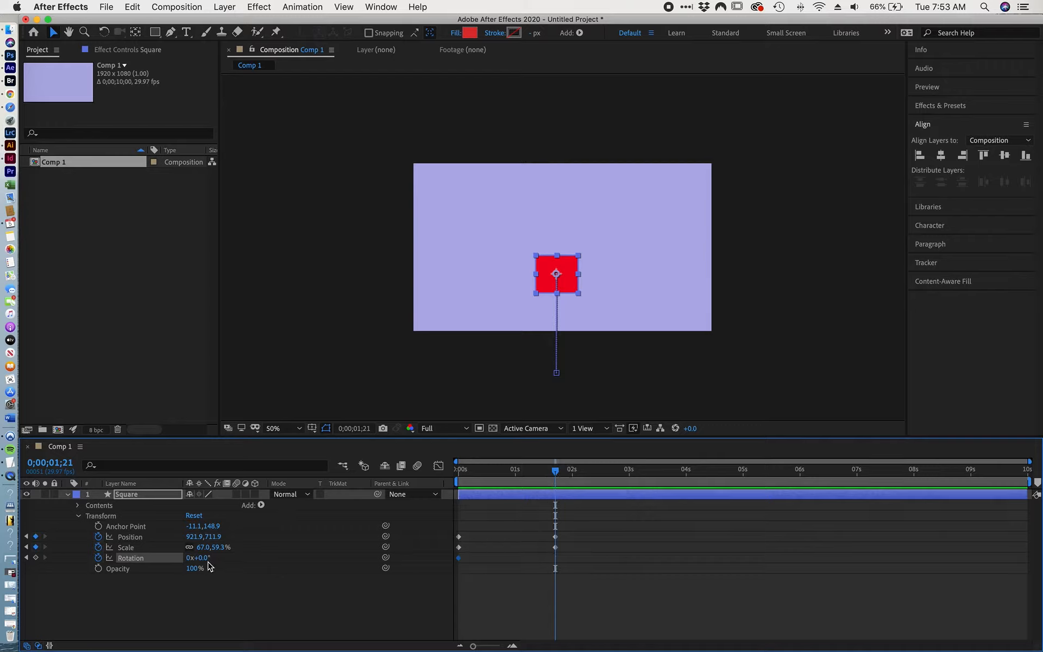
{"action": "left_click_drag", "start_coordinate": [206, 558], "coordinate": [444, 576]}
{"action": "left_click", "coordinate": [203, 557]}
{"action": "type", "text": "360"}
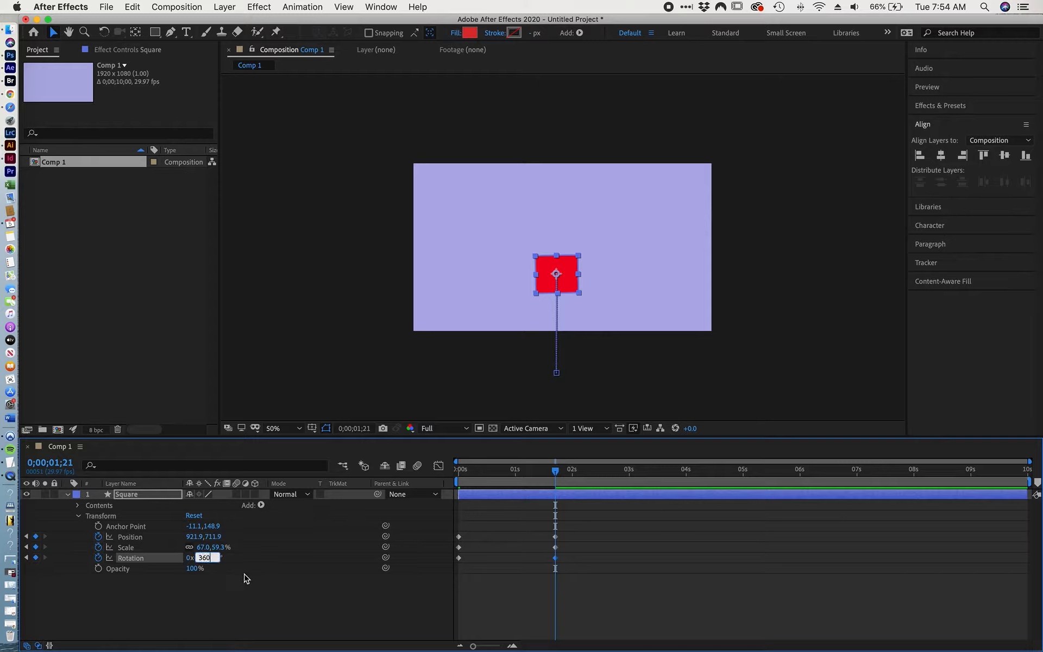
{"action": "left_click", "coordinate": [245, 578]}
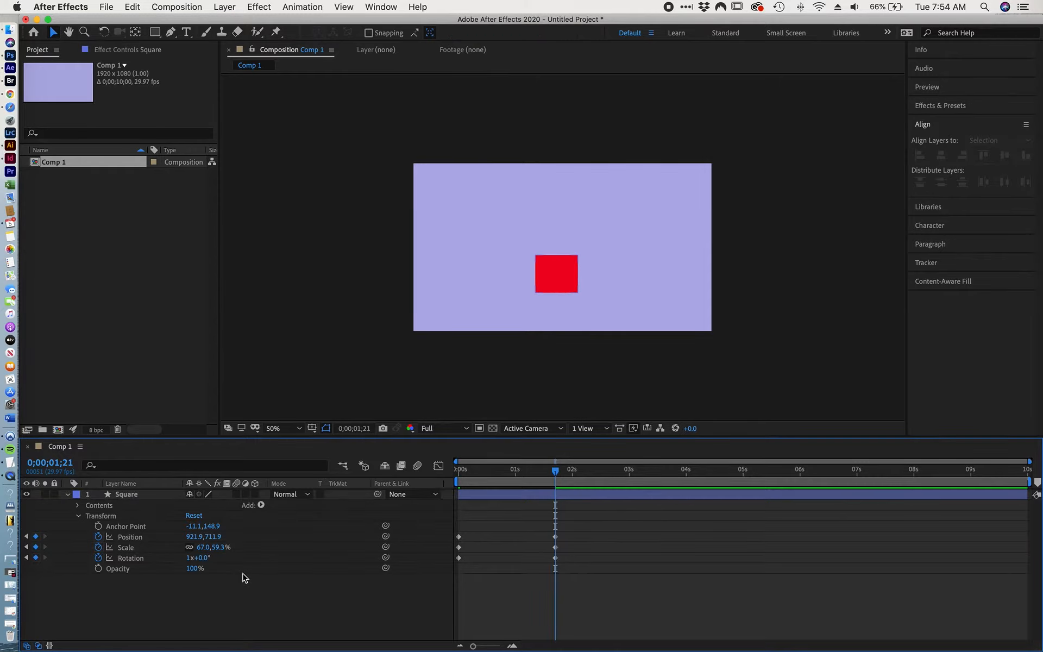
{"action": "left_click", "coordinate": [188, 557]}
{"action": "left_click_drag", "start_coordinate": [188, 557], "coordinate": [196, 571]}
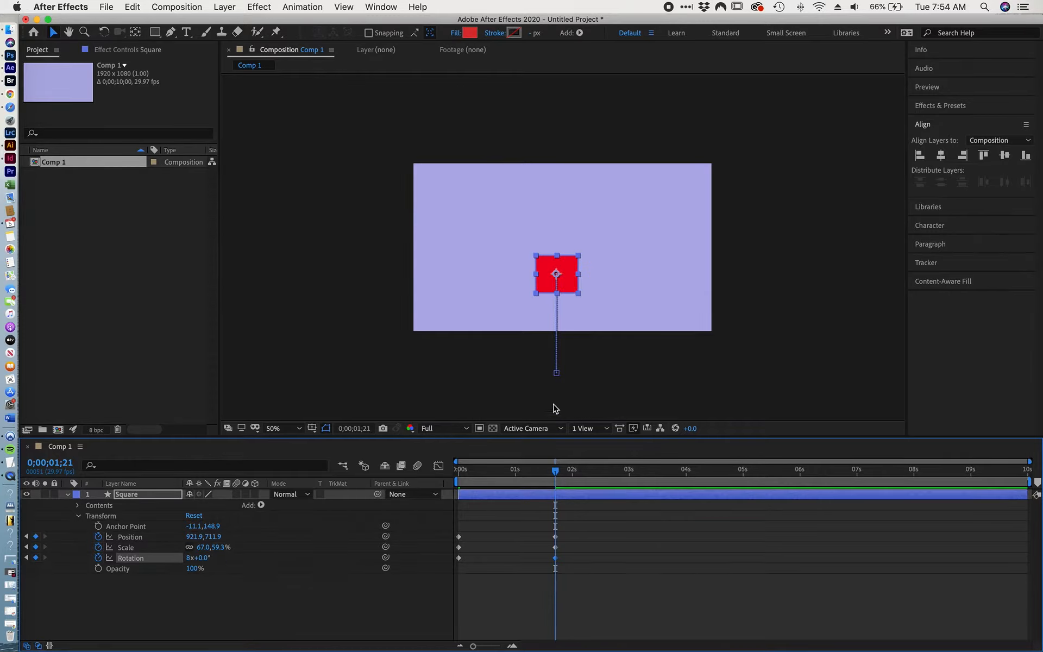
- Preview the spinning square from the beginning of the timeline and stop playback at 0;00;02;18
{"action": "left_click_drag", "start_coordinate": [538, 469], "coordinate": [418, 478]}
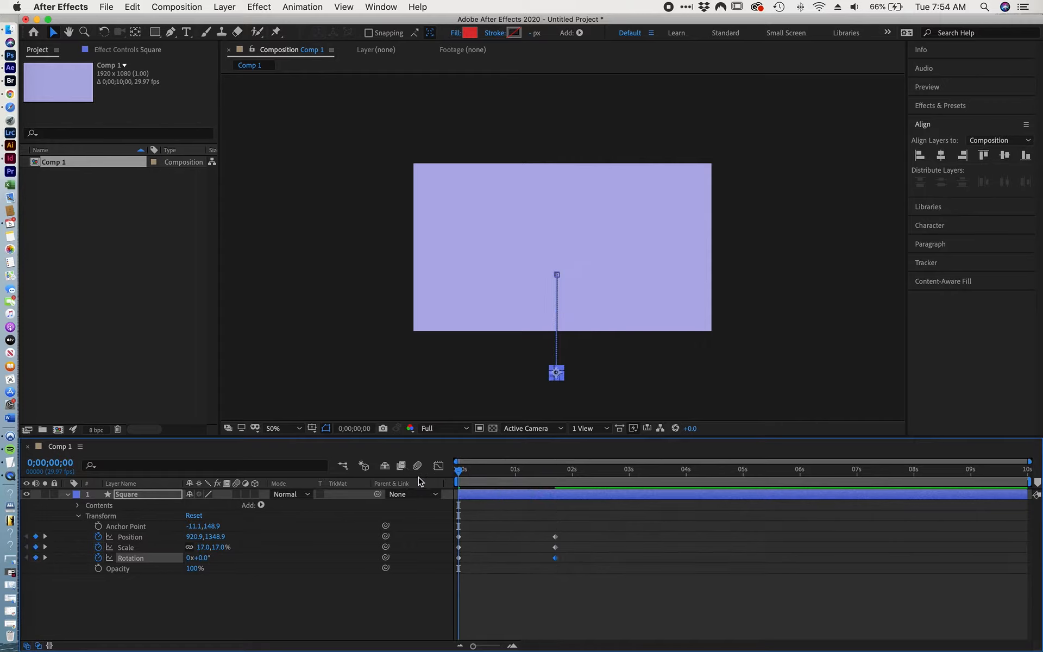
{"action": "key", "text": "space"}
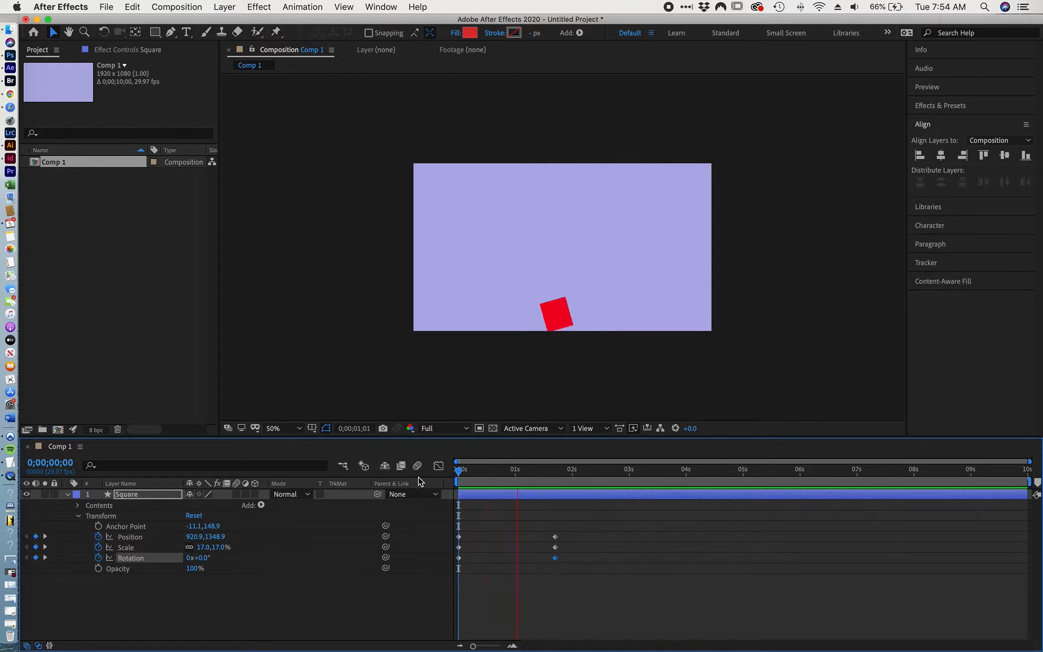
{"action": "key", "text": "space"}
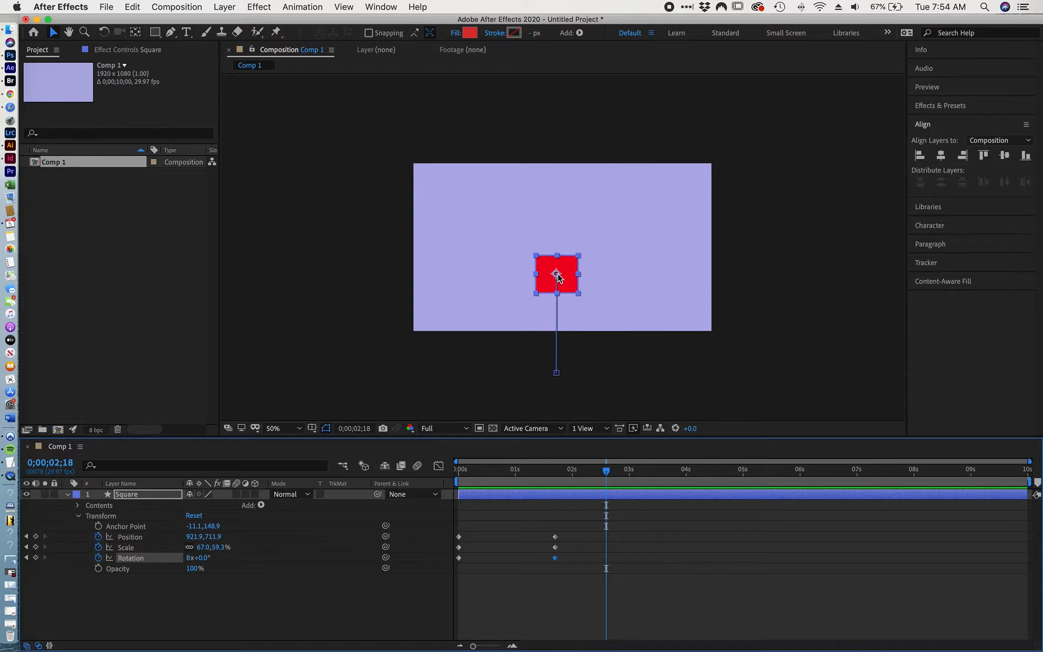
- Shift the square's anchor point slightly off-centre to about (-5, 156) with the Pan Behind tool at 0;00;02;18
{"action": "left_click_drag", "start_coordinate": [559, 277], "coordinate": [561, 277]}
{"action": "key", "text": "super+z"}
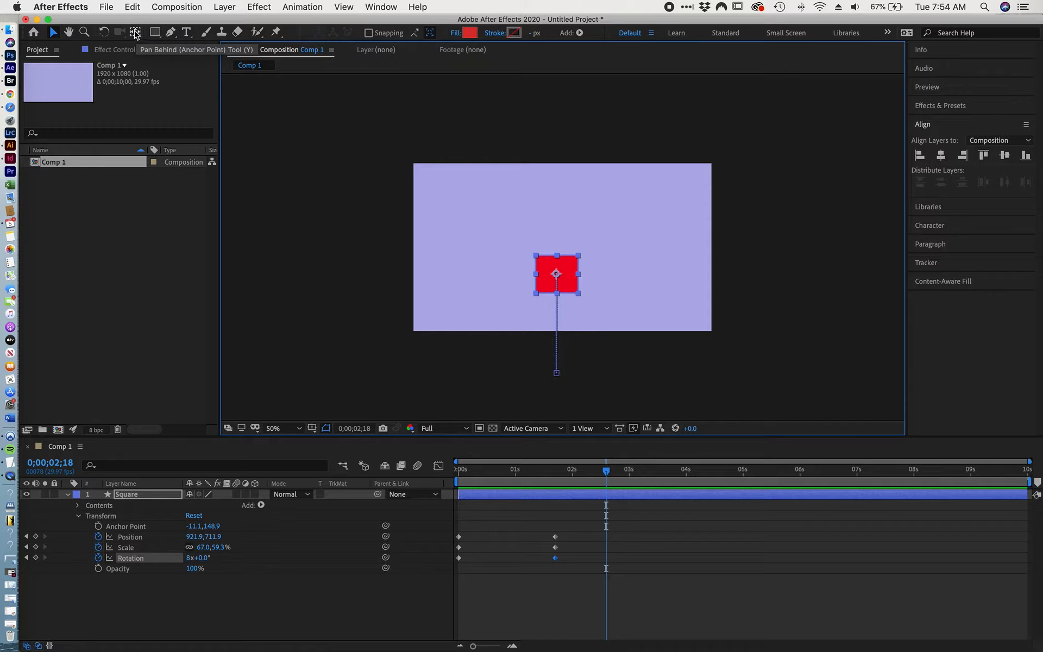
{"action": "left_click", "coordinate": [135, 33]}
{"action": "mouse_move", "coordinate": [558, 278]}
{"action": "left_mouse_down"}
{"action": "mouse_move", "coordinate": [587, 275]}
{"action": "mouse_move", "coordinate": [583, 257]}
{"action": "mouse_move", "coordinate": [549, 269]}
{"action": "mouse_move", "coordinate": [558, 278]}
{"action": "left_mouse_up"}
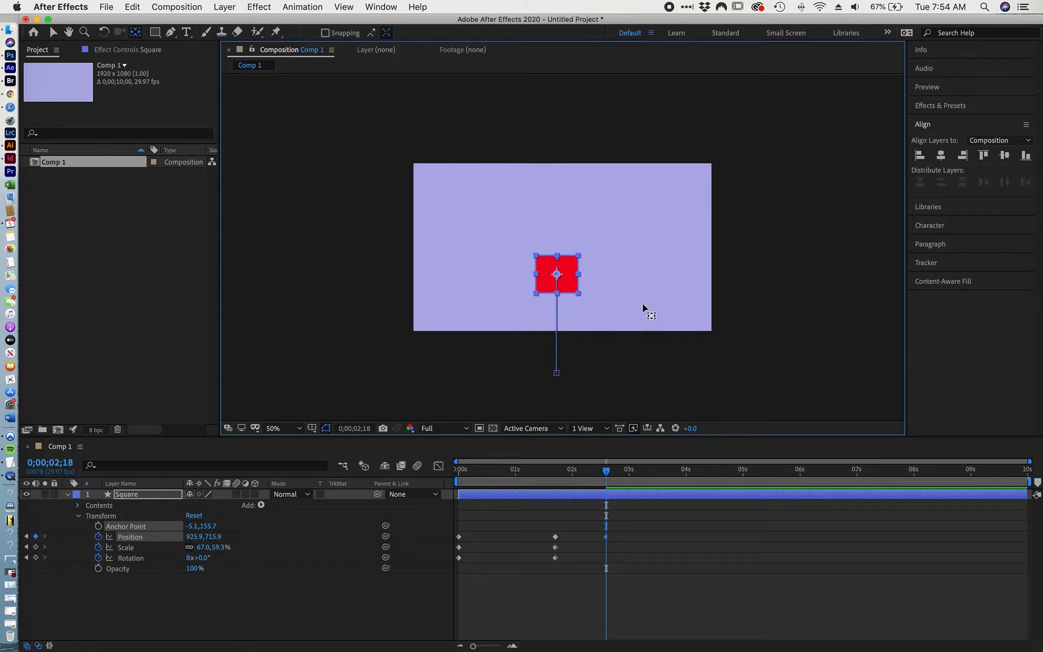
- Centre the Square layer's anchor point in its layer content
{"action": "left_click", "coordinate": [220, 8]}
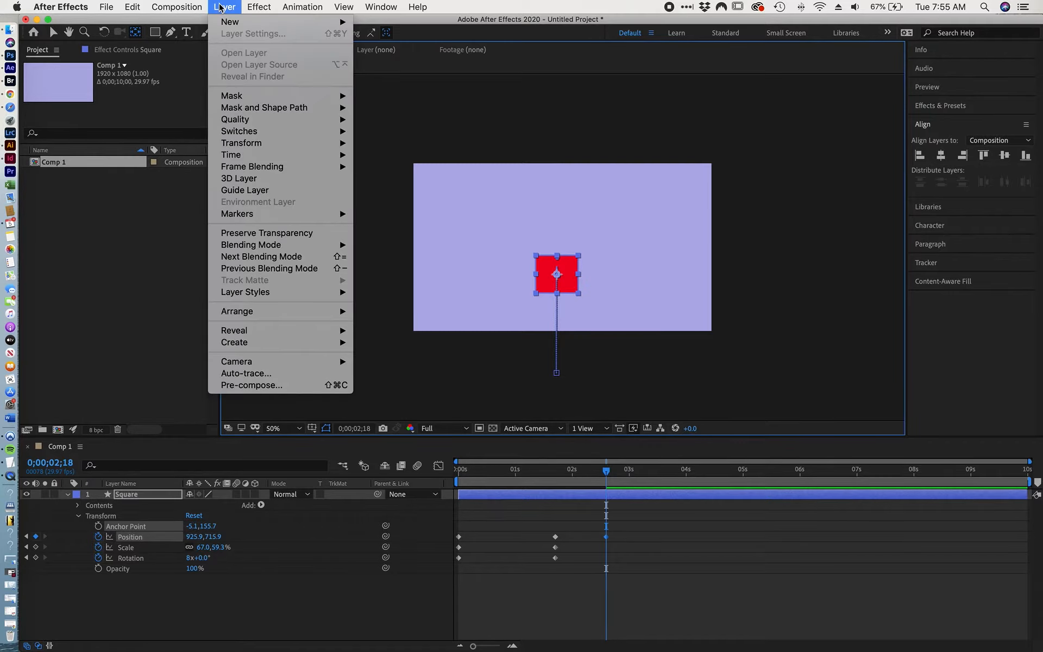
{"action": "mouse_move", "coordinate": [257, 144]}
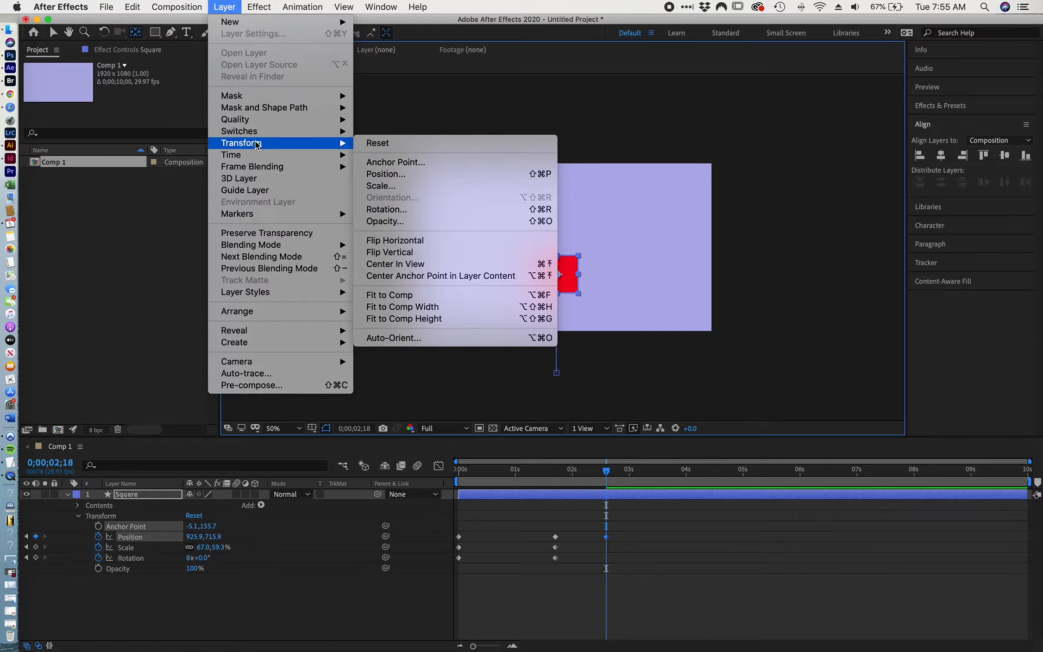
{"action": "left_click", "coordinate": [422, 278]}
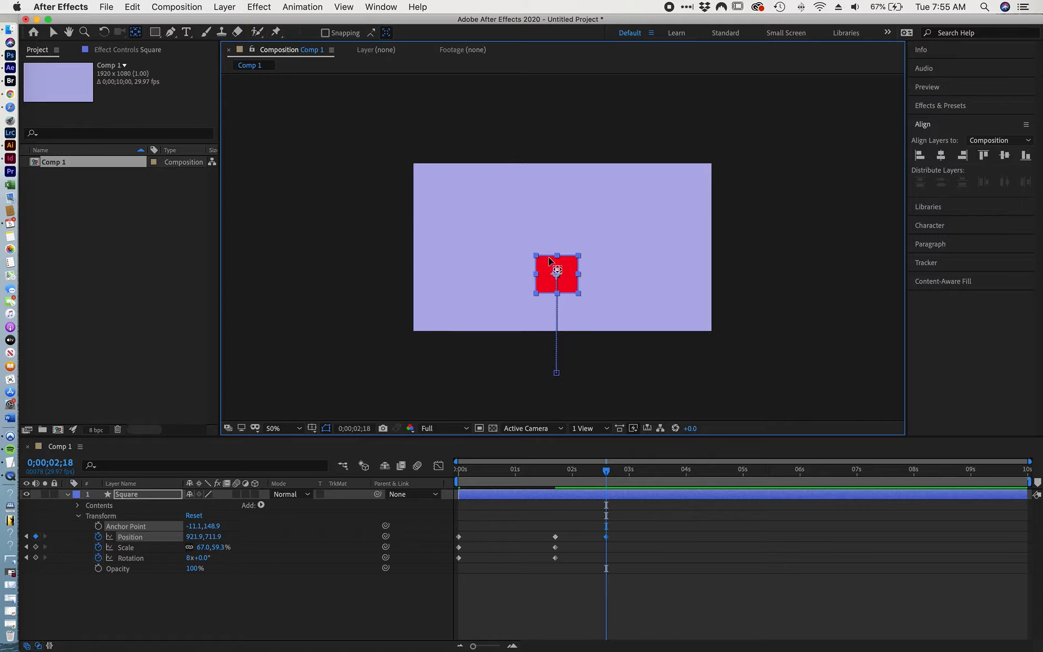
- Apply Easy Ease to all of the Square layer's Position, Scale and Rotation keyframes
{"action": "left_click_drag", "start_coordinate": [611, 476], "coordinate": [450, 477]}
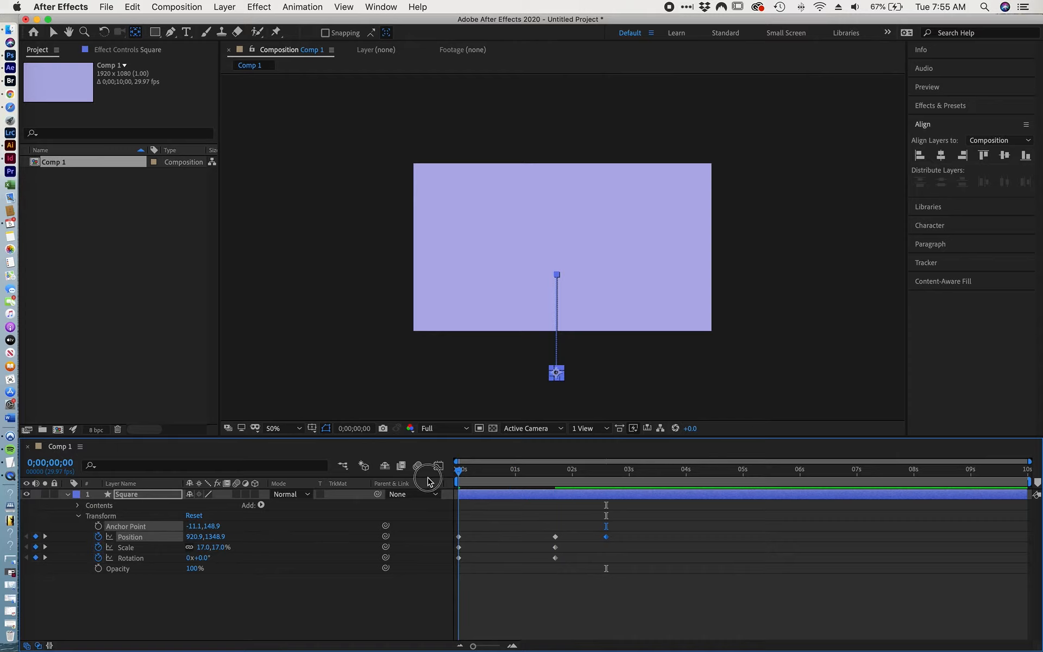
{"action": "left_click_drag", "start_coordinate": [633, 523], "coordinate": [459, 562]}
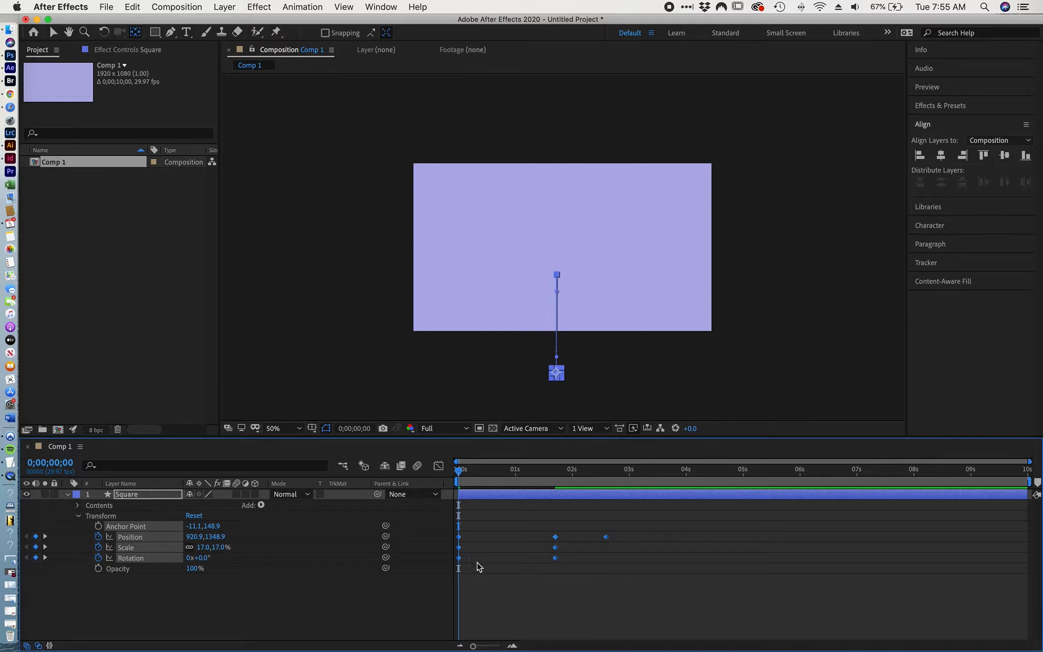
{"action": "right_click", "coordinate": [555, 539]}
{"action": "mouse_move", "coordinate": [593, 643]}
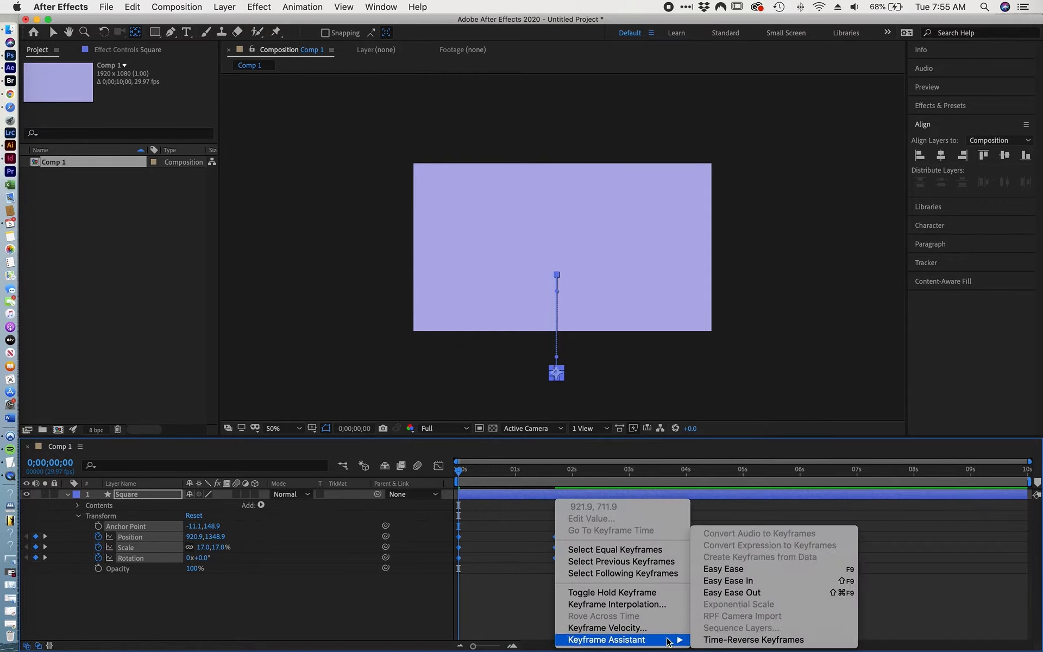
{"action": "left_click", "coordinate": [720, 569]}
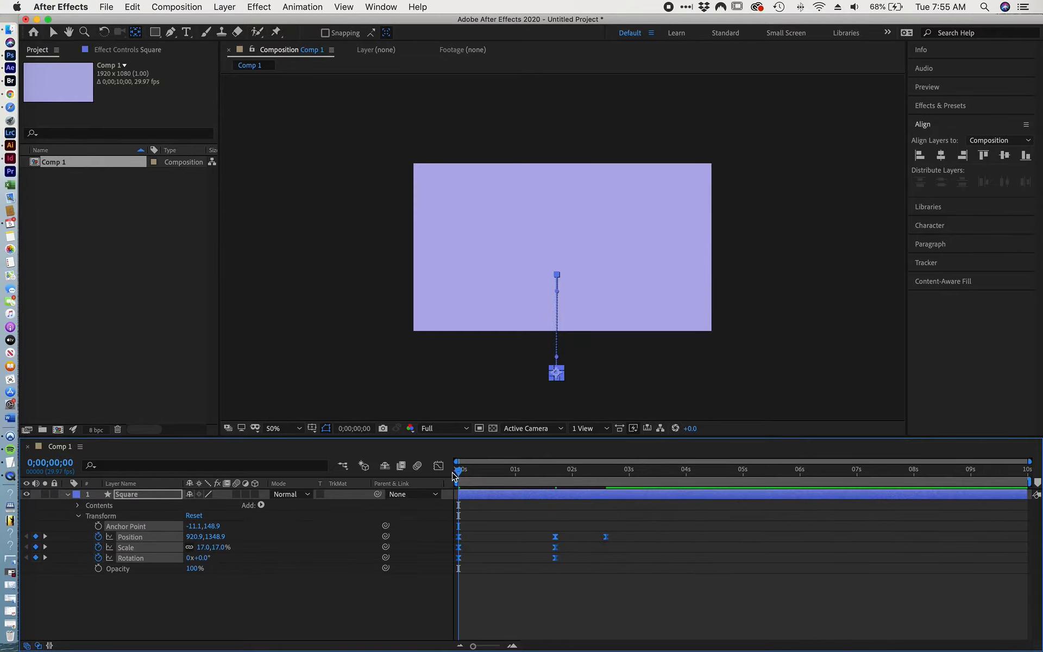
- Play the eased animation twice from the beginning of the timeline, stopping each preview after the square settles
{"action": "left_click", "coordinate": [455, 472]}
{"action": "key", "text": "space"}
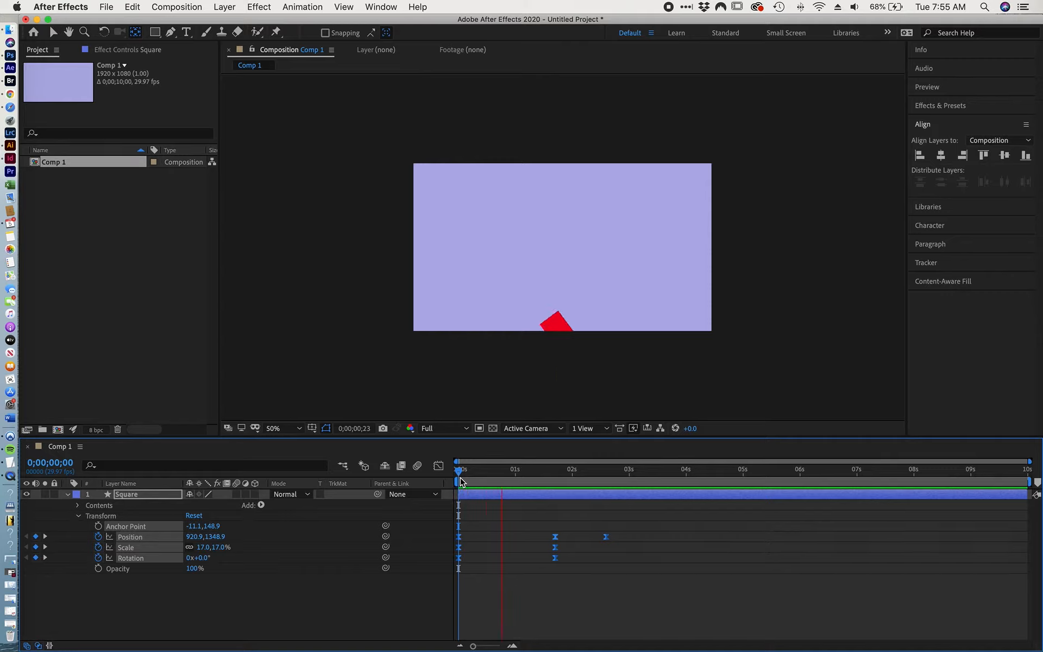
{"action": "key", "text": "space"}
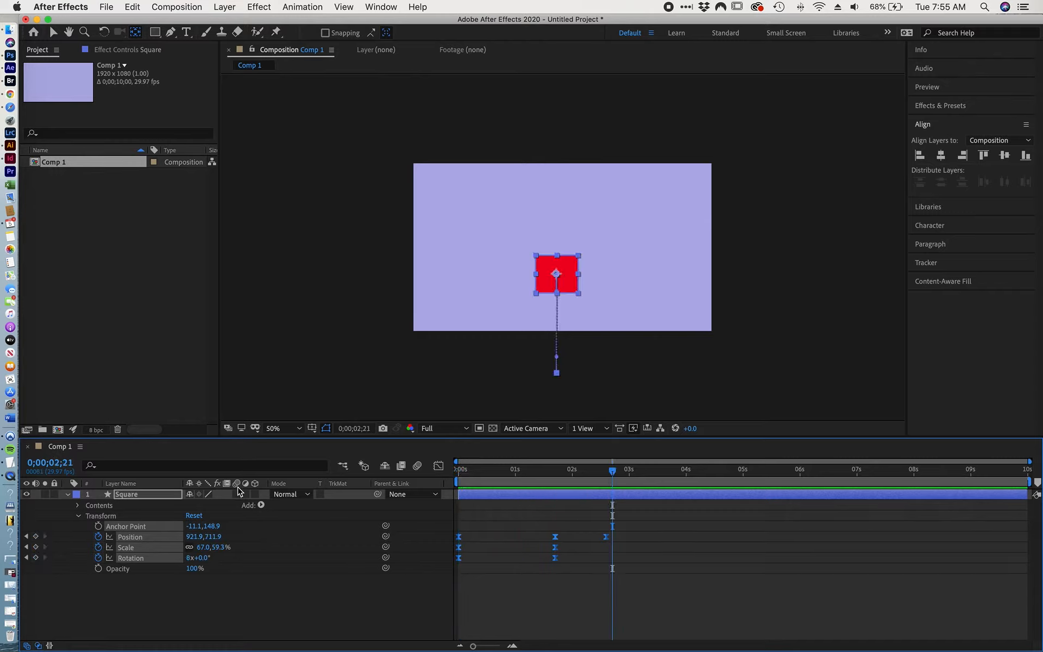
{"action": "left_click_drag", "start_coordinate": [613, 473], "coordinate": [458, 468]}
{"action": "key", "text": "space"}
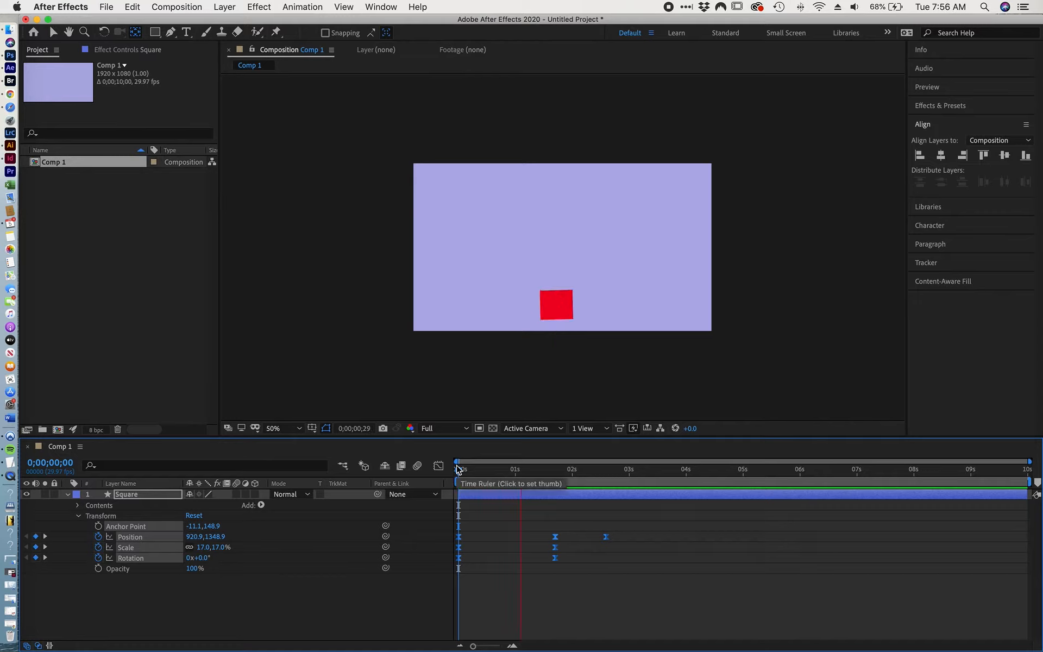
{"action": "key", "text": "space"}
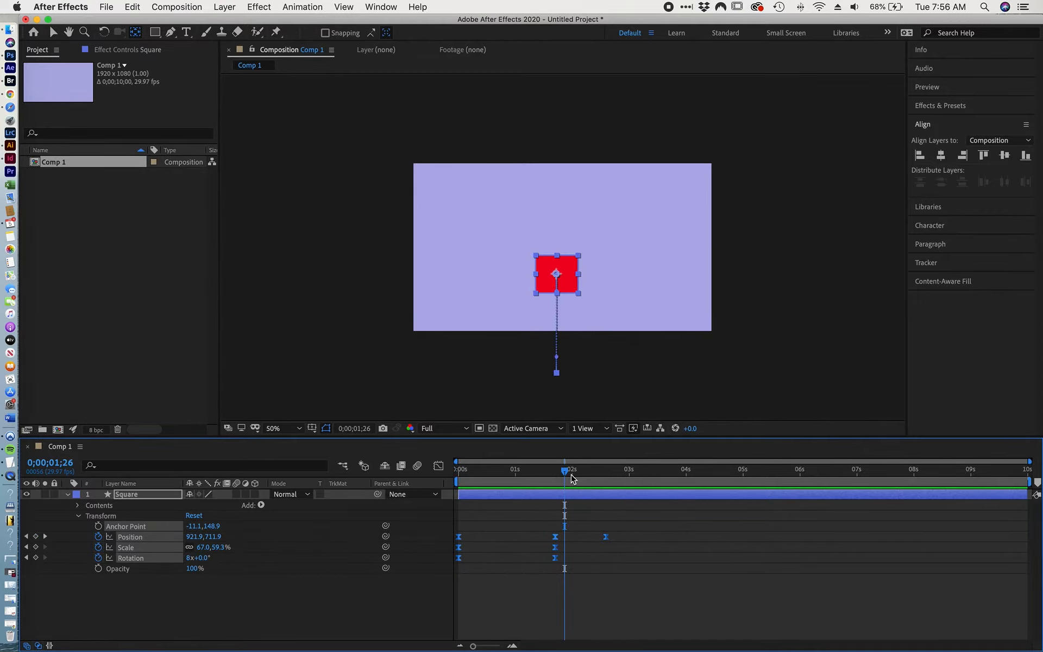
- Enable motion blur for the Square layer and the composition, and preview the blurred animation from the start
{"action": "left_click_drag", "start_coordinate": [571, 476], "coordinate": [518, 477]}
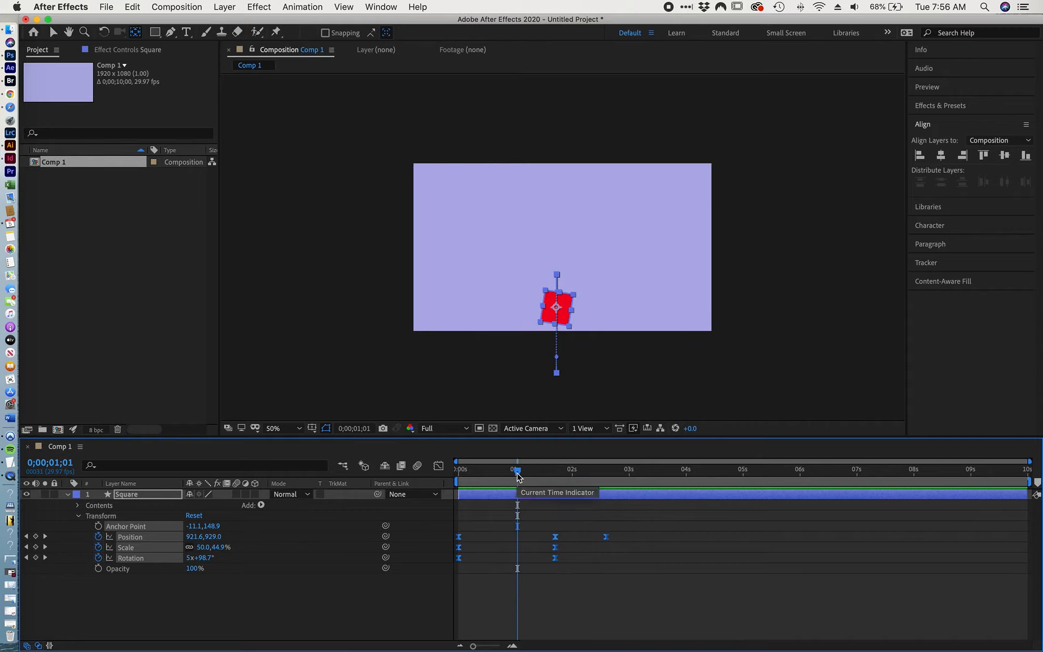
{"action": "left_click", "coordinate": [236, 494]}
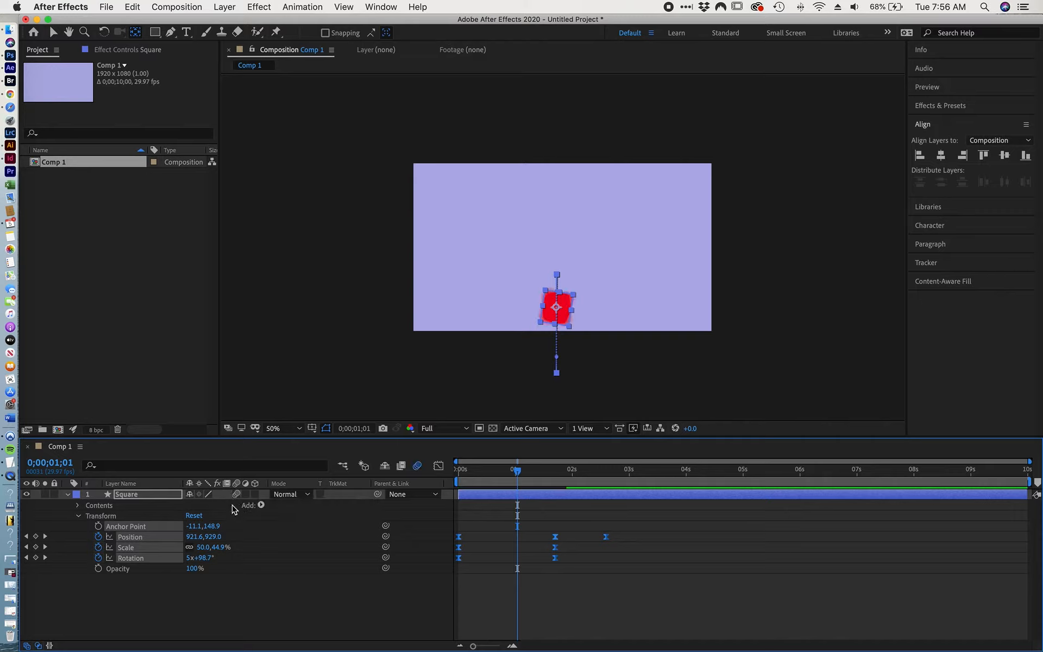
{"action": "left_click_drag", "start_coordinate": [516, 475], "coordinate": [434, 478]}
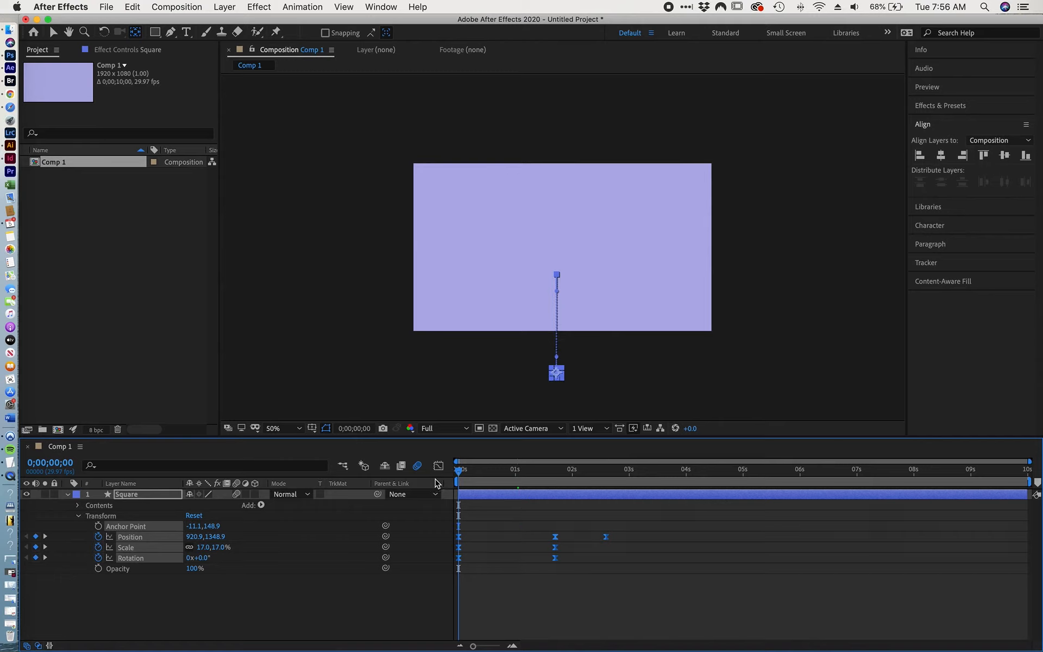
{"action": "key", "text": "space"}
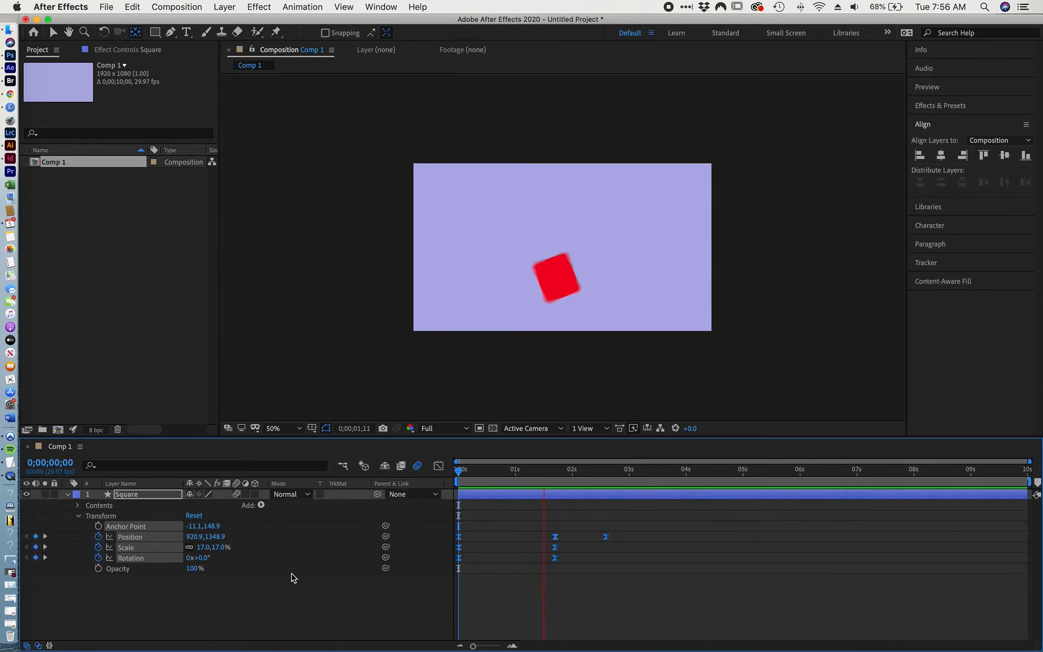
{"action": "key", "text": "space"}
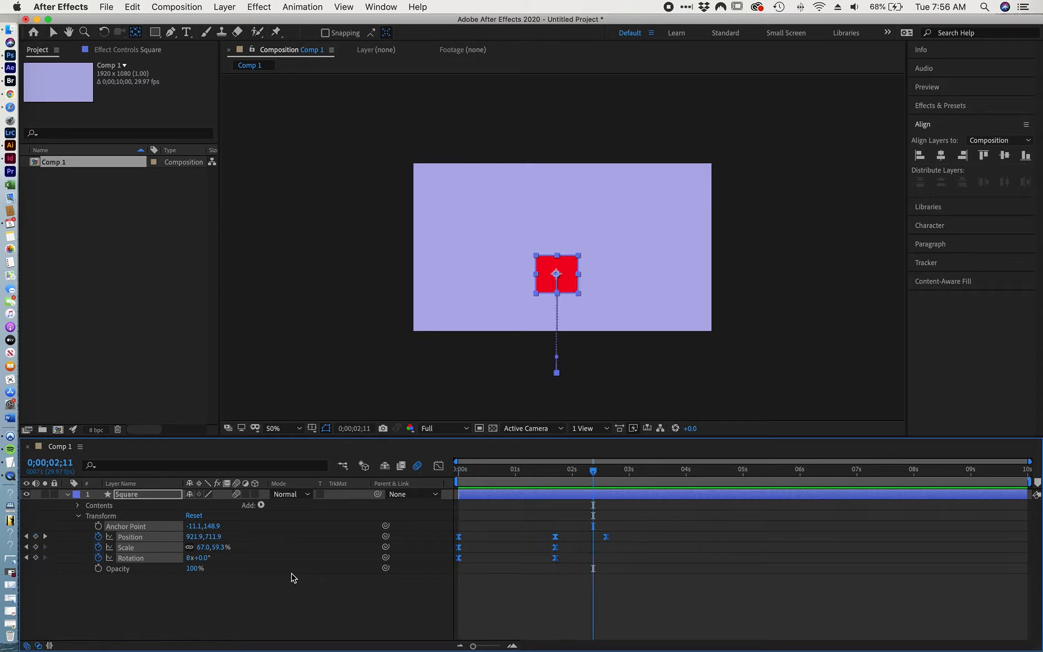
{"action": "mouse_move", "coordinate": [598, 476]}
{"action": "left_mouse_down"}
{"action": "mouse_move", "coordinate": [607, 474]}
{"action": "mouse_move", "coordinate": [586, 474]}
{"action": "left_mouse_up"}
{"action": "left_click_drag", "start_coordinate": [495, 478], "coordinate": [572, 473]}
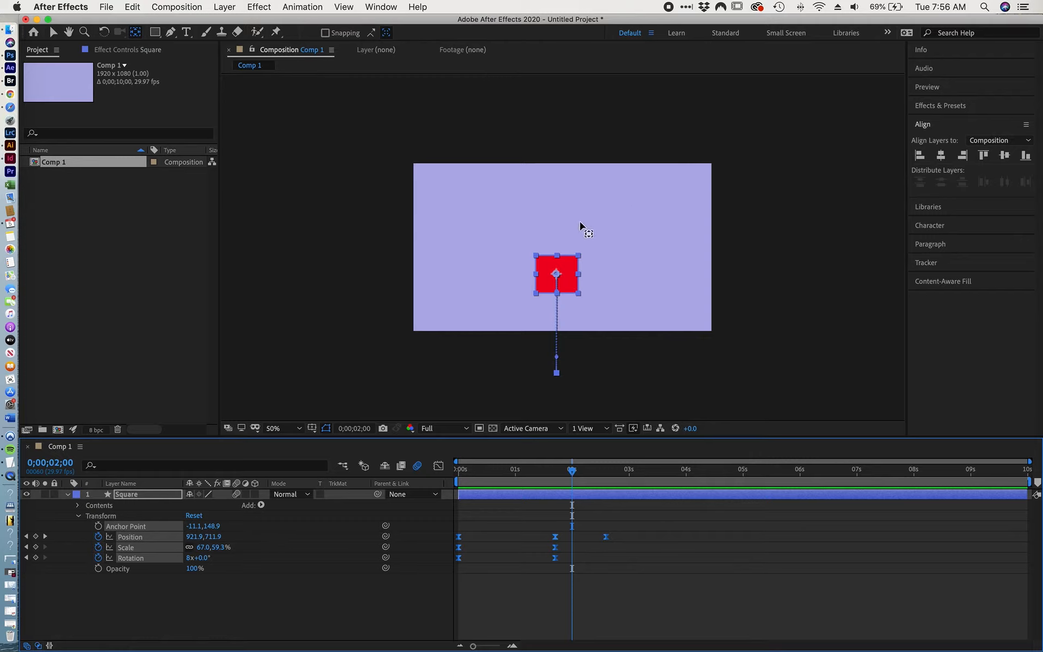
- With nothing selected, draw a wide red rectangle above the square as a separate shape layer, and delete it
{"action": "left_click", "coordinate": [272, 605]}
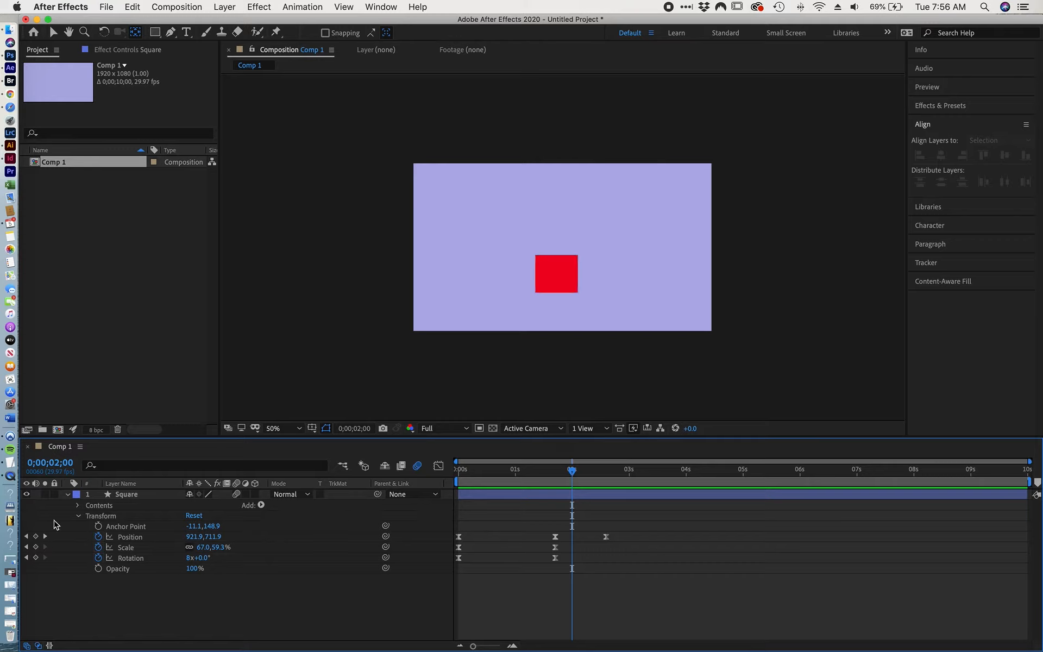
{"action": "left_click", "coordinate": [155, 32]}
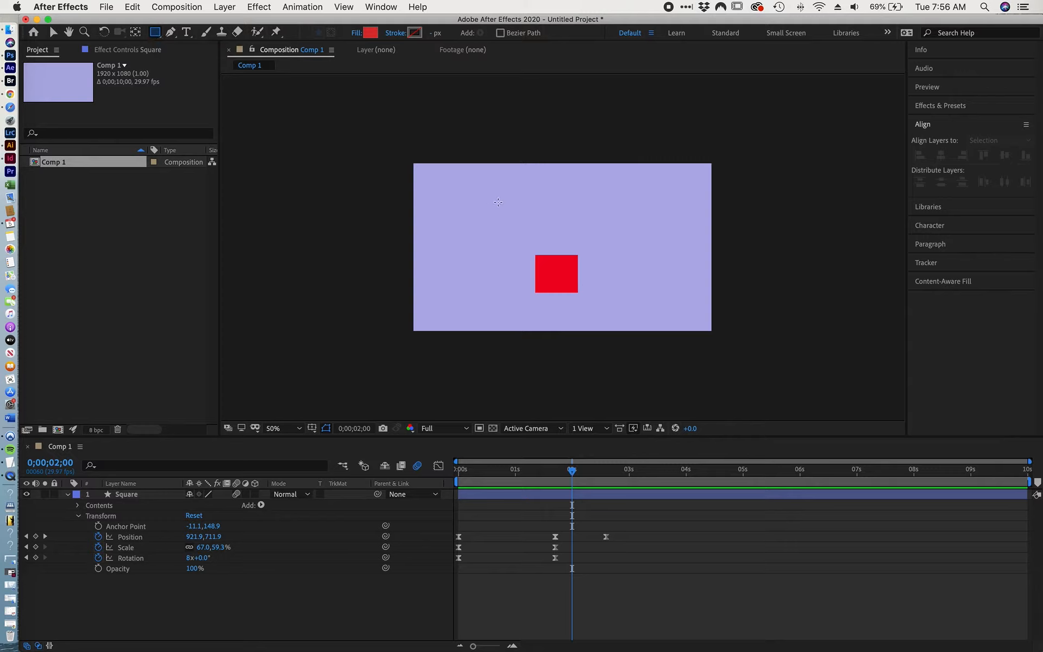
{"action": "left_click", "coordinate": [504, 201]}
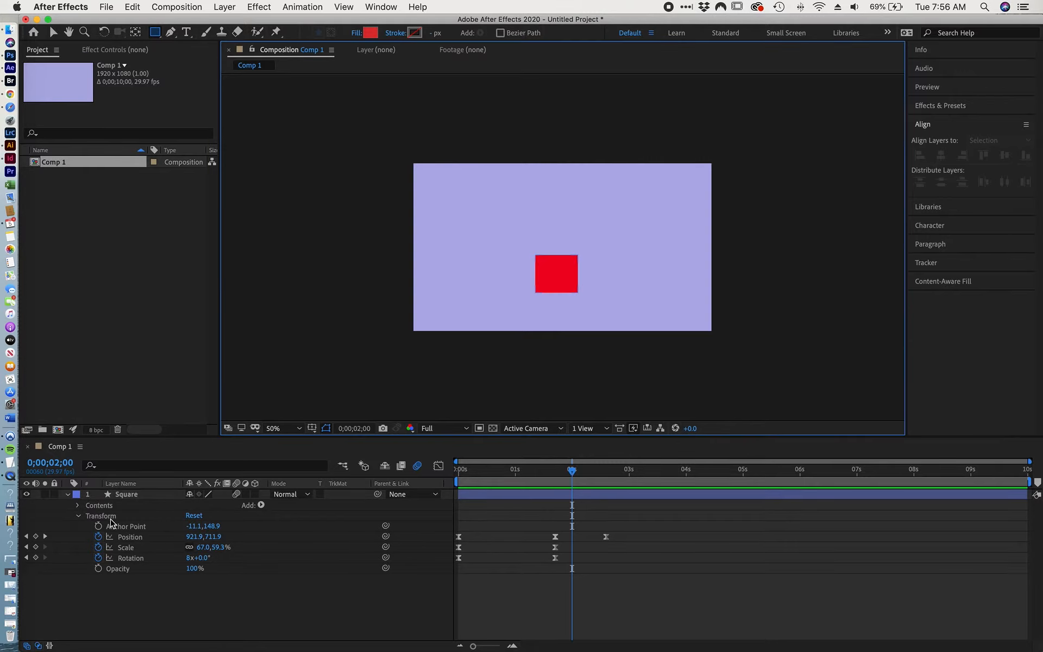
{"action": "left_click", "coordinate": [68, 495]}
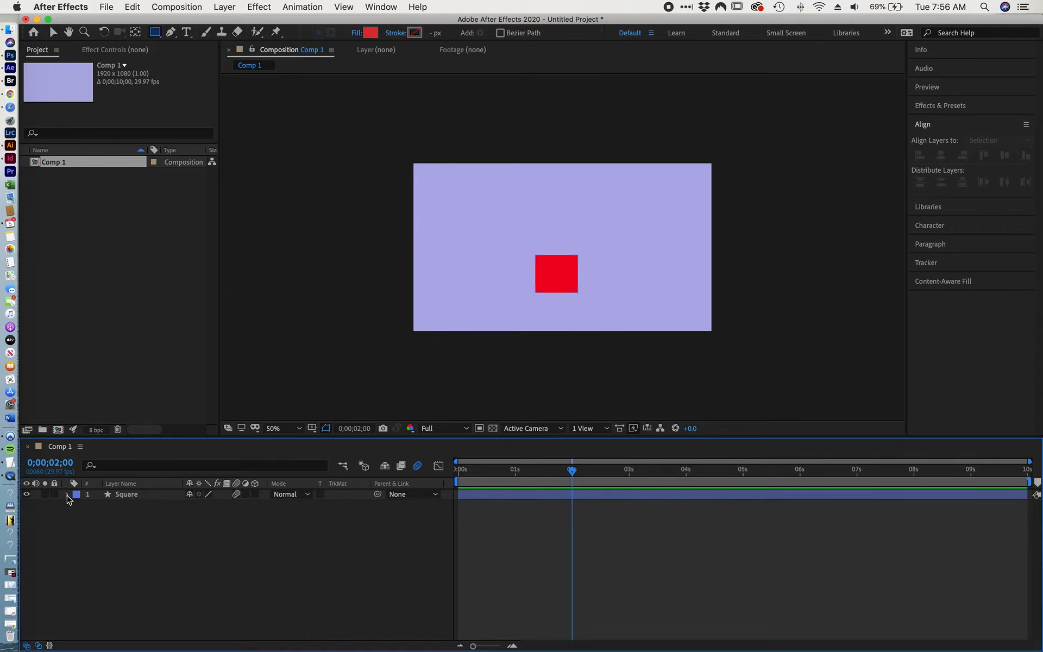
{"action": "left_click_drag", "start_coordinate": [493, 201], "coordinate": [630, 228]}
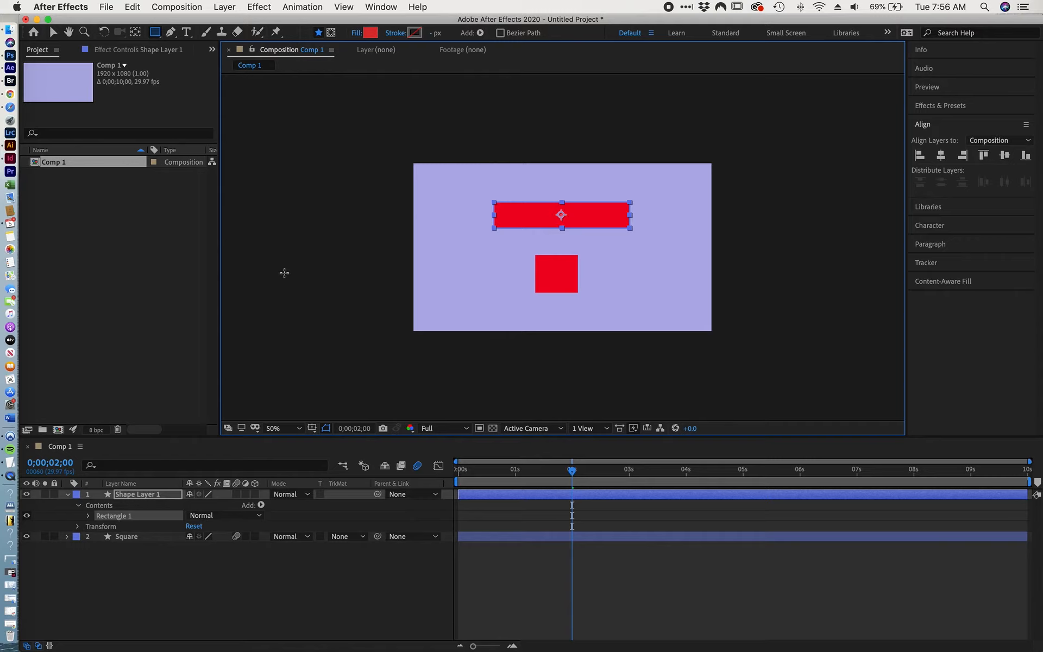
{"action": "key", "text": "Delete"}
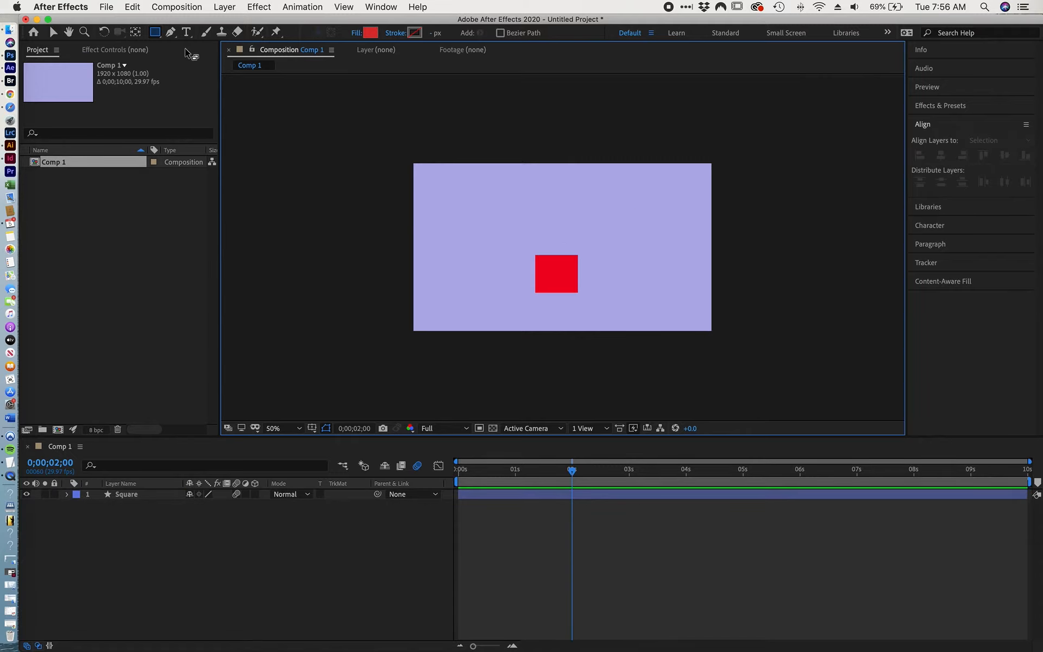
- Add a text layer above the red square containing a first name
{"action": "left_click", "coordinate": [187, 32]}
{"action": "left_click", "coordinate": [536, 211]}
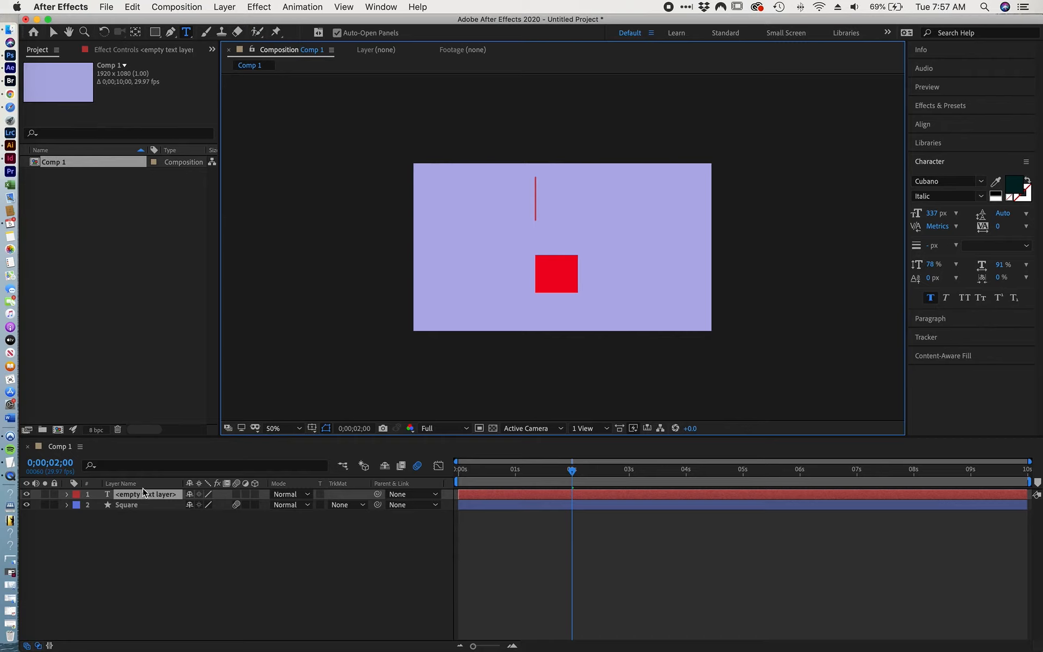
{"action": "type", "text": "Dave"}
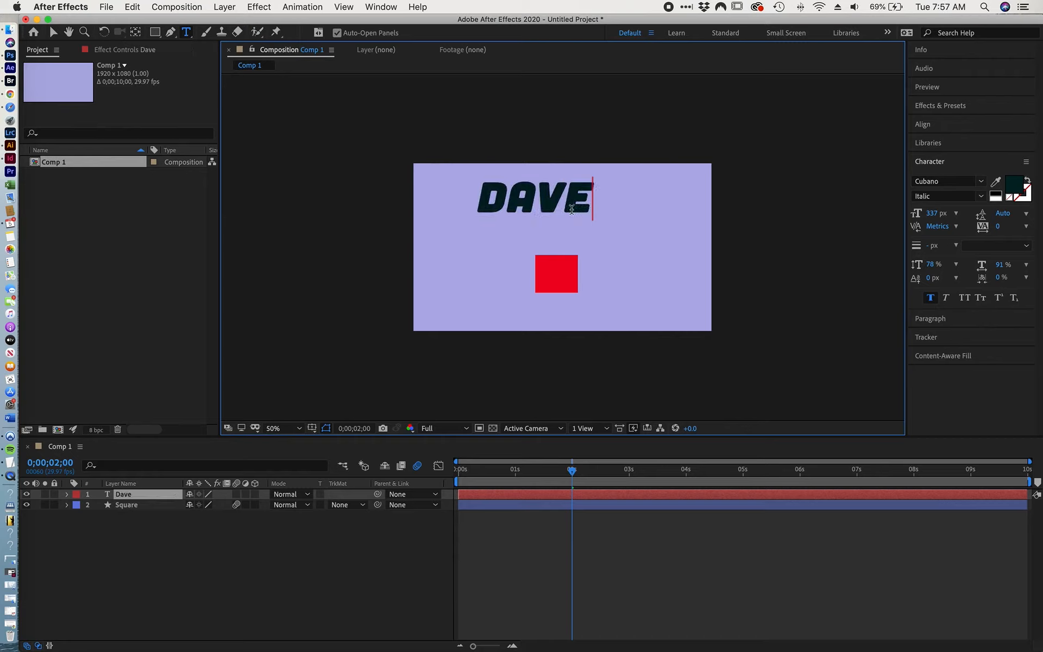
- Return the playhead to the start of the timeline and center the text layer's anchor point in its layer content
{"action": "left_click_drag", "start_coordinate": [572, 472], "coordinate": [450, 480]}
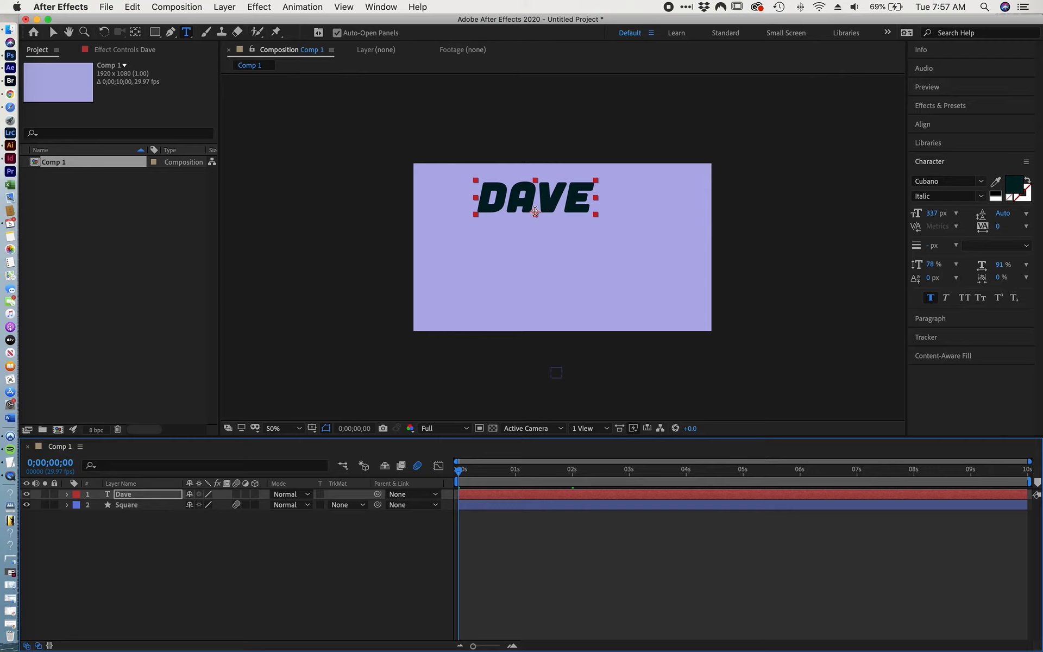
{"action": "left_click", "coordinate": [224, 6]}
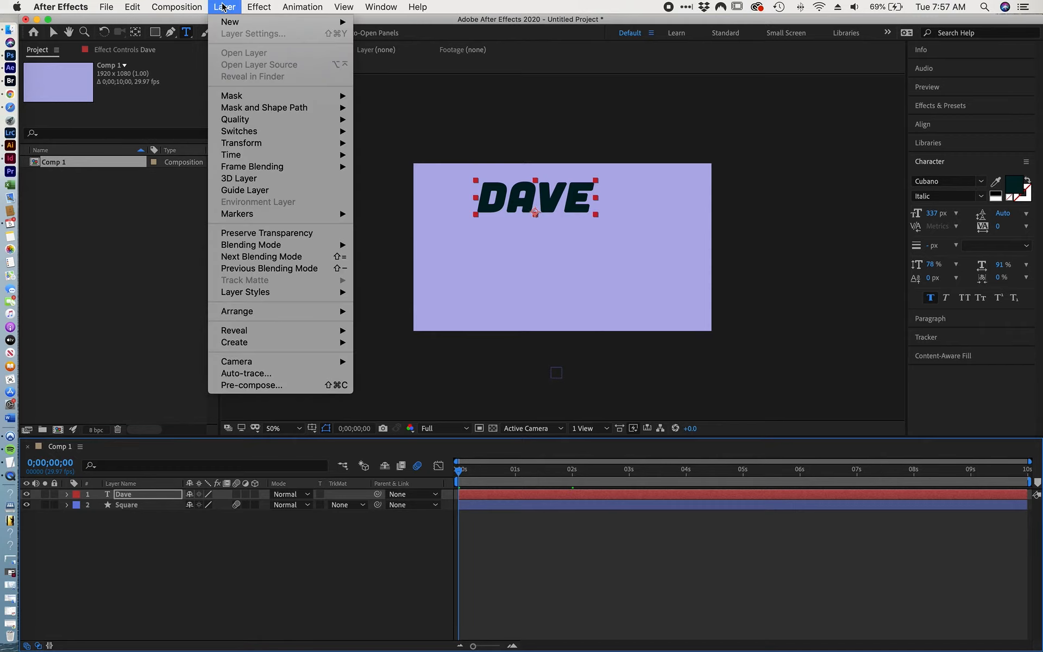
{"action": "mouse_move", "coordinate": [241, 148]}
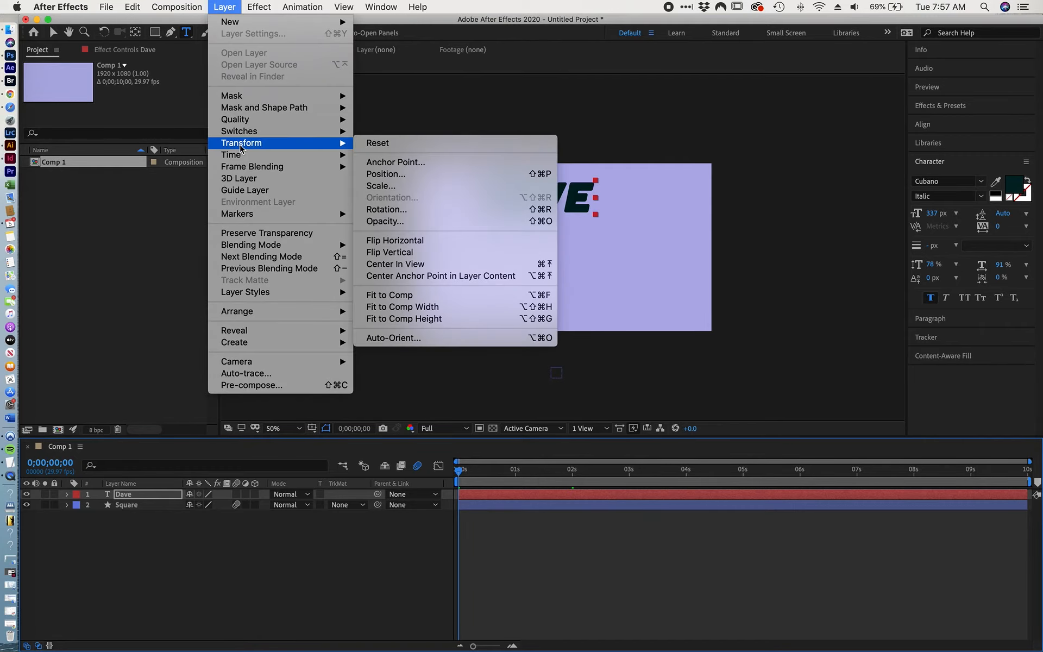
{"action": "left_click", "coordinate": [429, 275]}
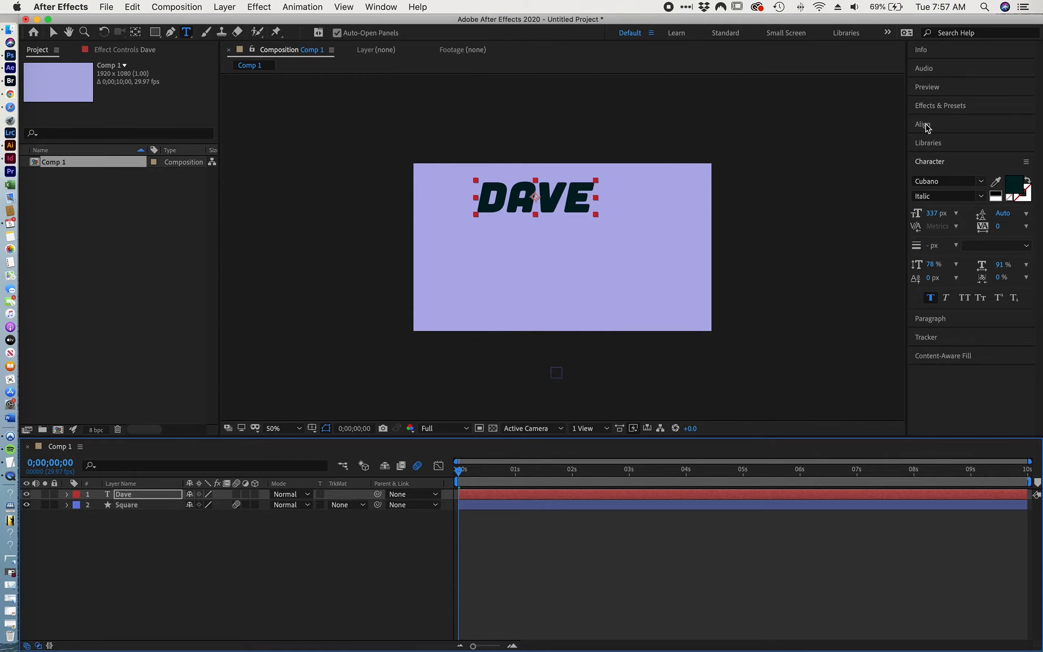
- Maximize the panel group containing the Character settings, and reset the Default workspace to its saved layout
{"action": "left_click", "coordinate": [381, 7]}
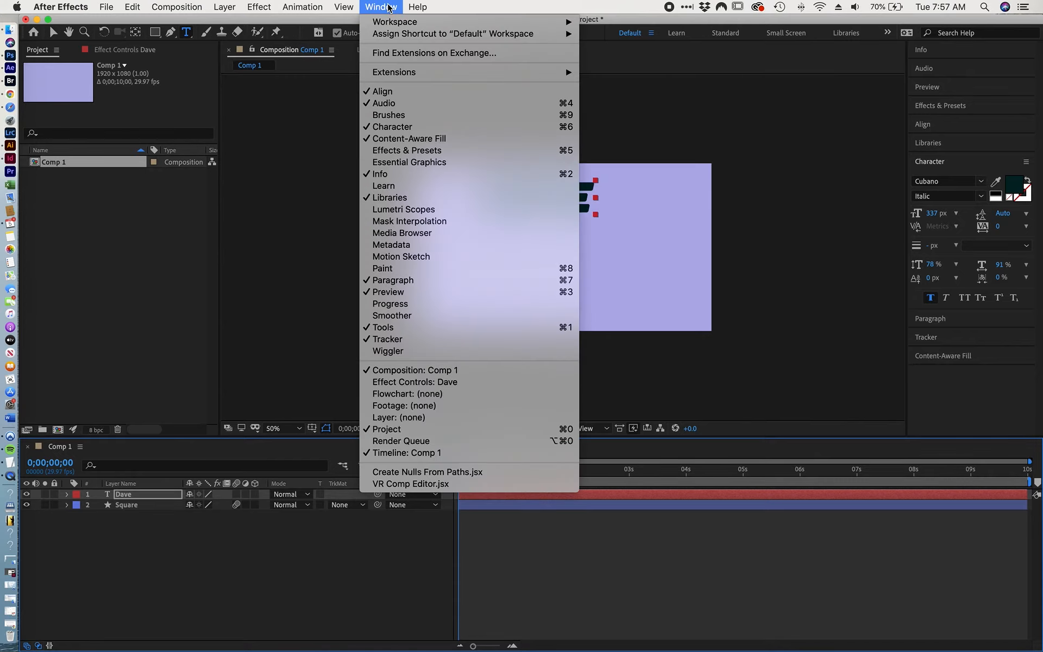
{"action": "left_click", "coordinate": [972, 125]}
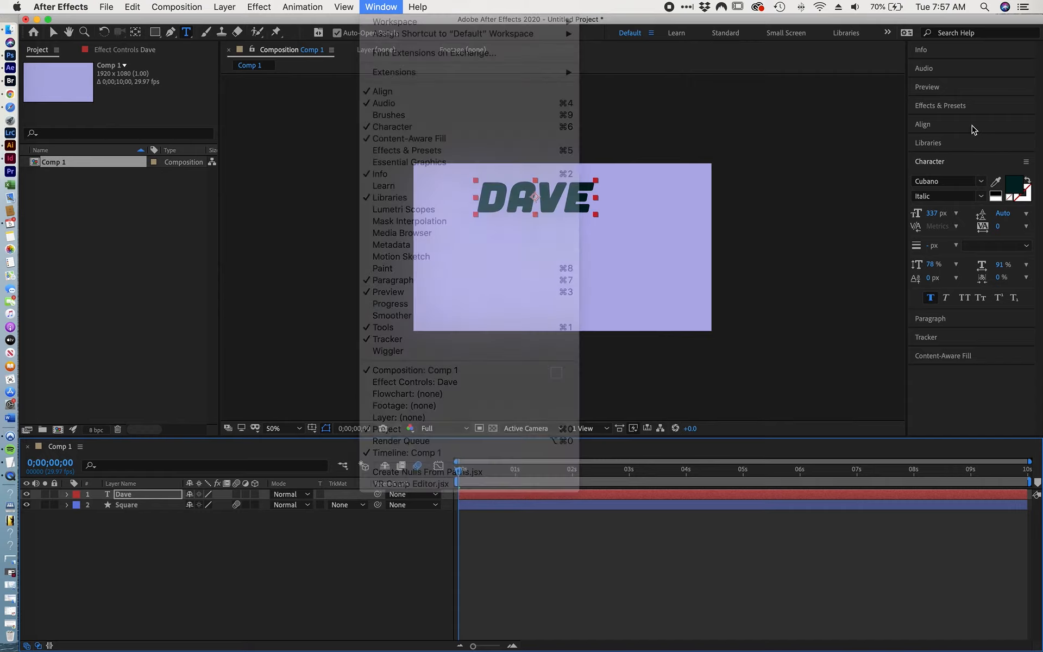
{"action": "key", "text": "grave"}
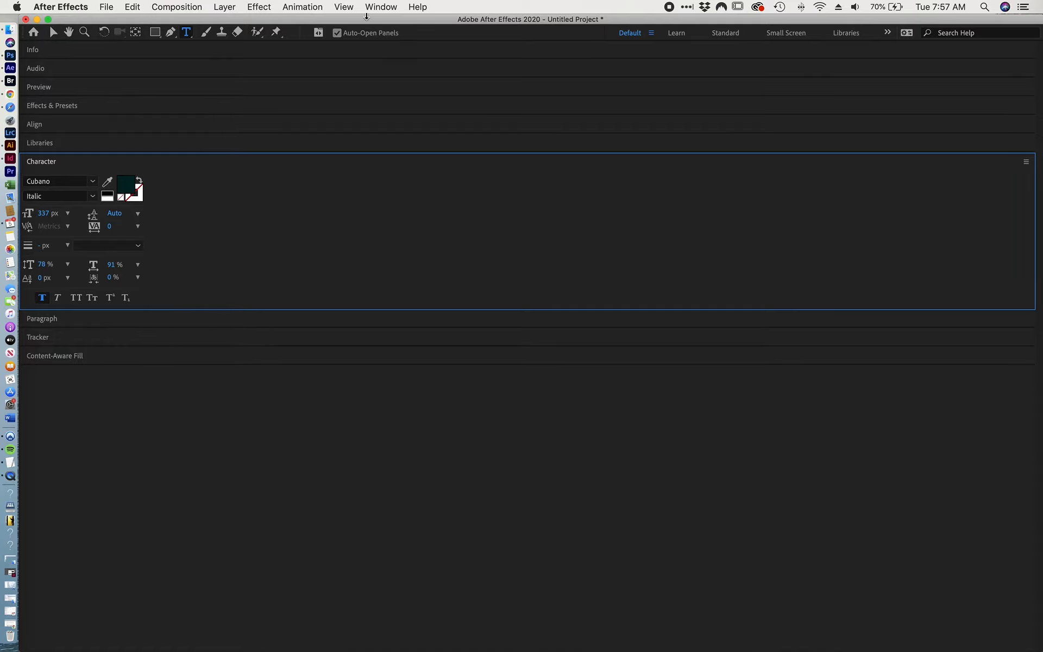
{"action": "left_click", "coordinate": [378, 8]}
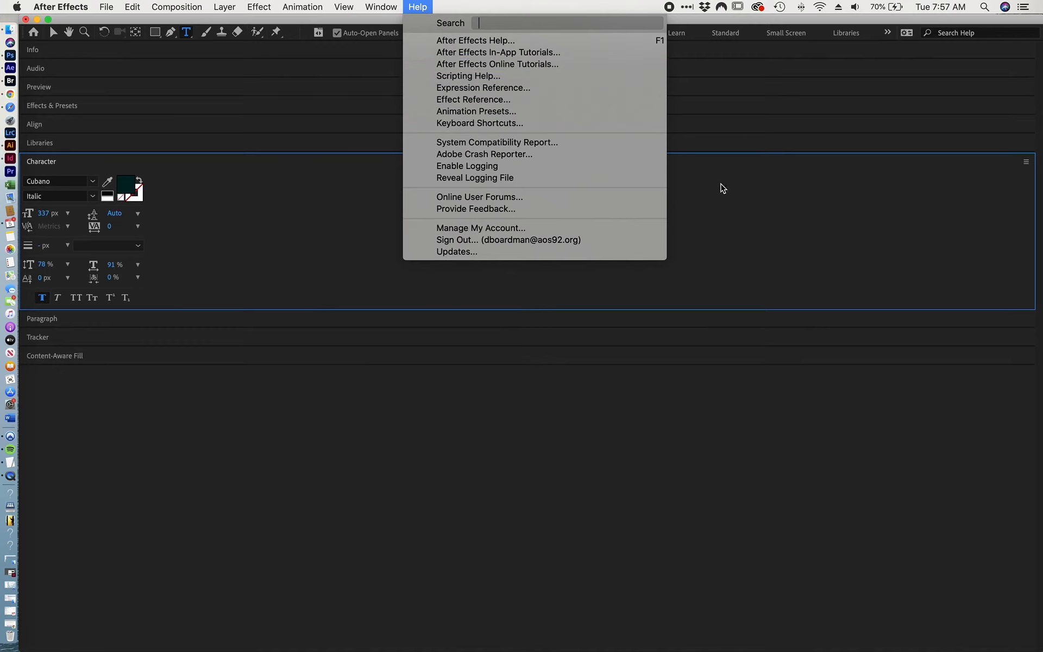
{"action": "left_click", "coordinate": [758, 123]}
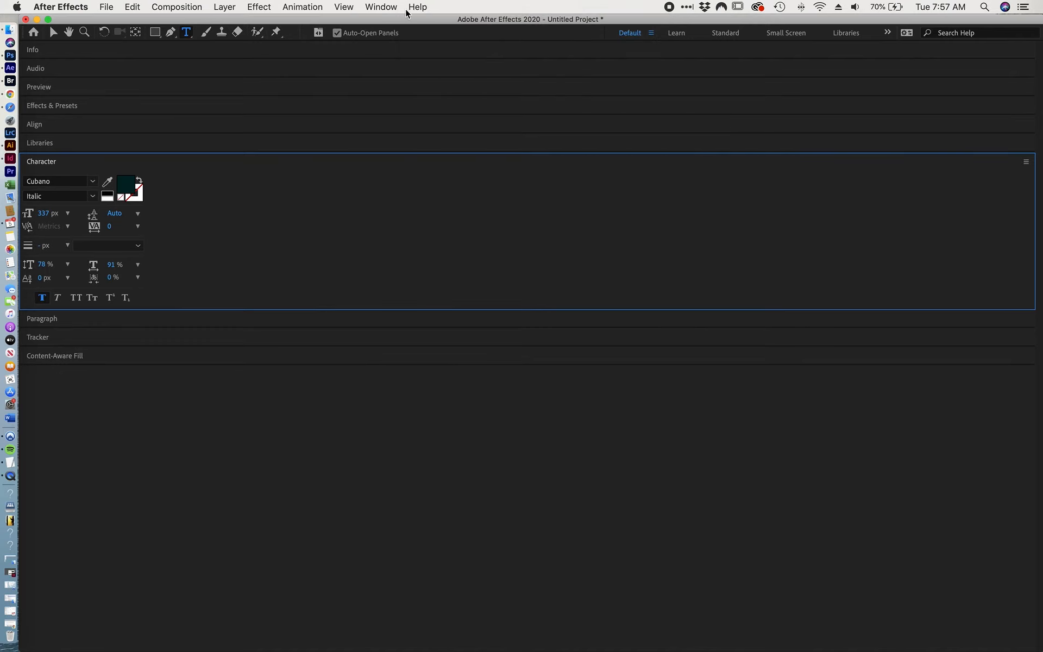
{"action": "left_click", "coordinate": [389, 8]}
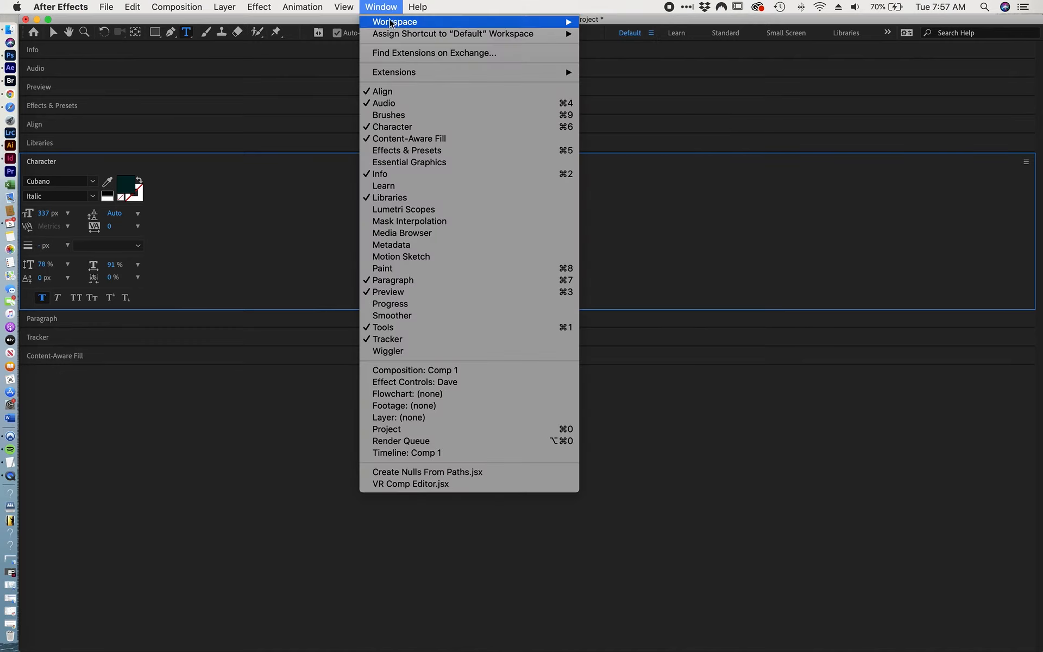
{"action": "mouse_move", "coordinate": [393, 22]}
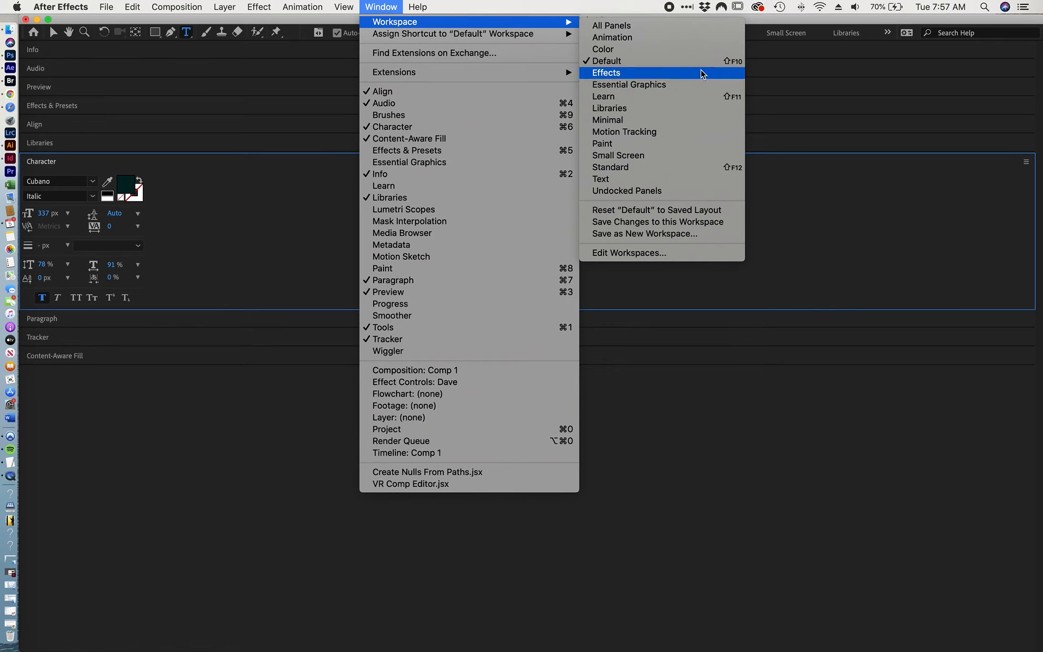
{"action": "left_click", "coordinate": [698, 211]}
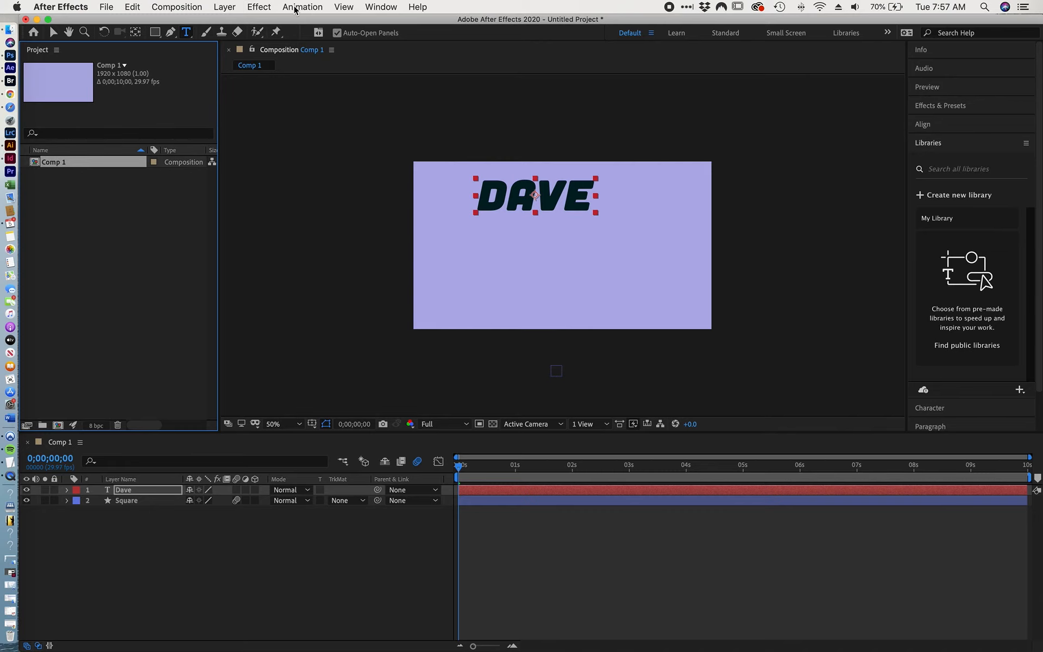
- Align the text layer to the center of the composition both horizontally and vertically
{"action": "left_click", "coordinate": [381, 7]}
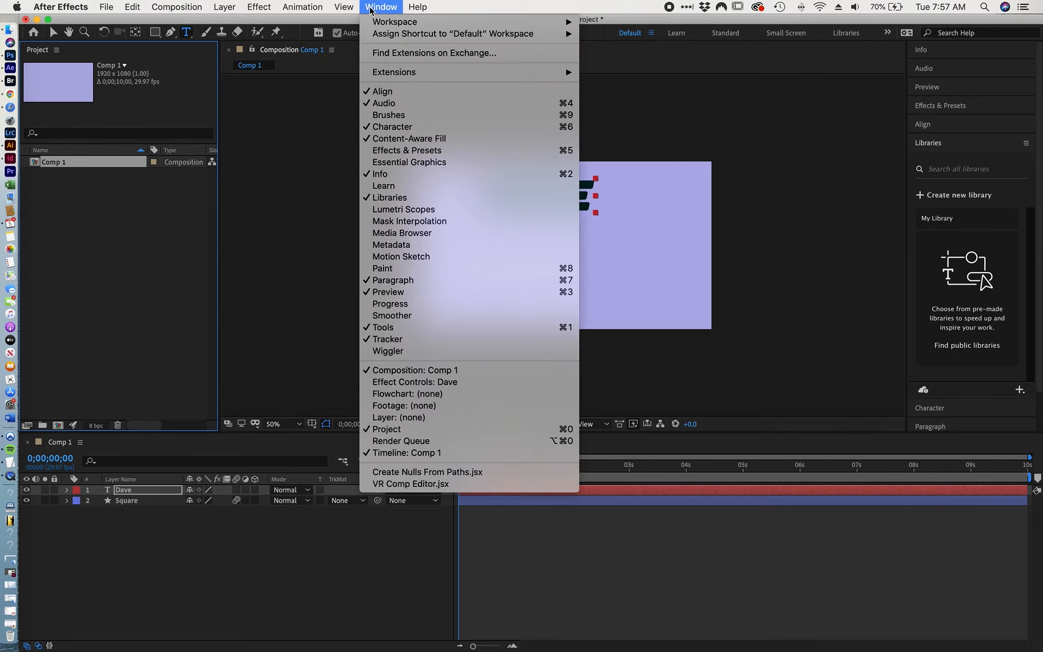
{"action": "left_click", "coordinate": [462, 93]}
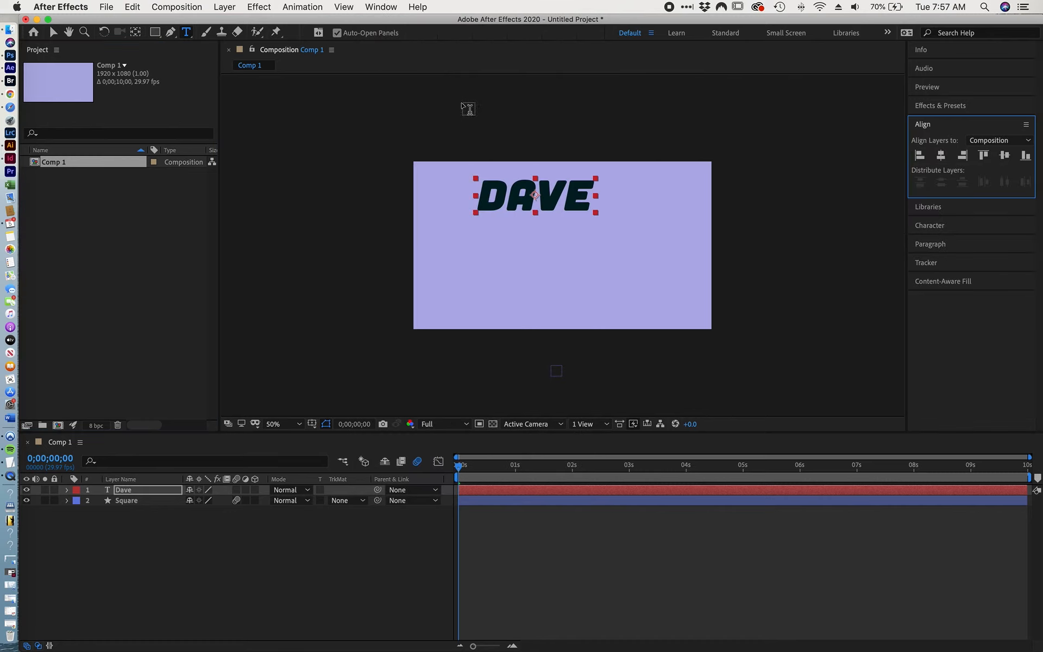
{"action": "left_click", "coordinate": [941, 156]}
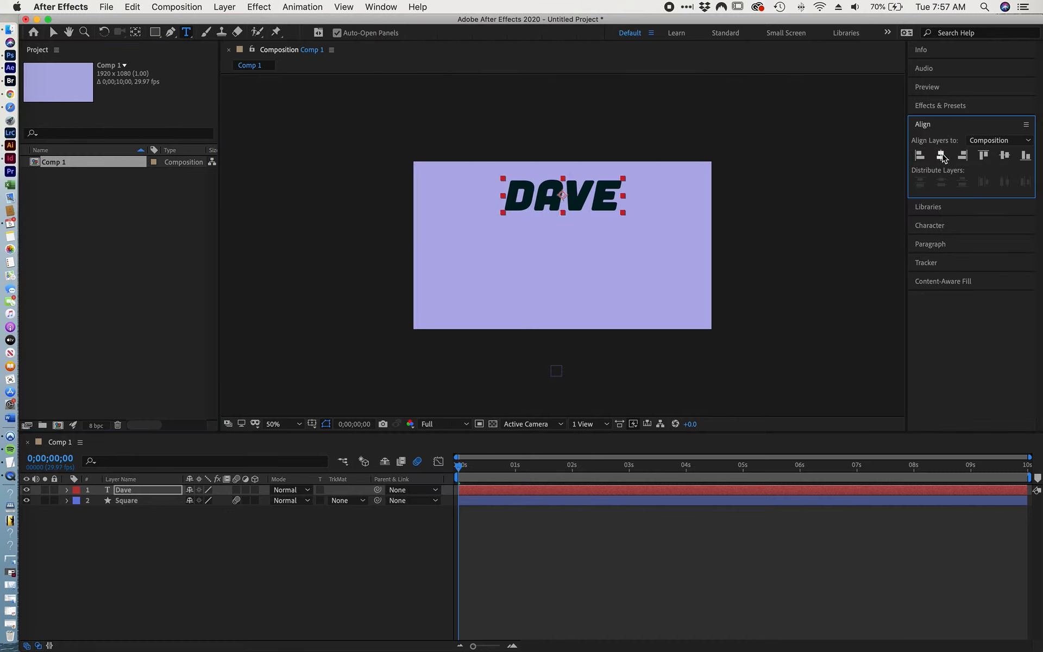
{"action": "left_click", "coordinate": [1004, 156]}
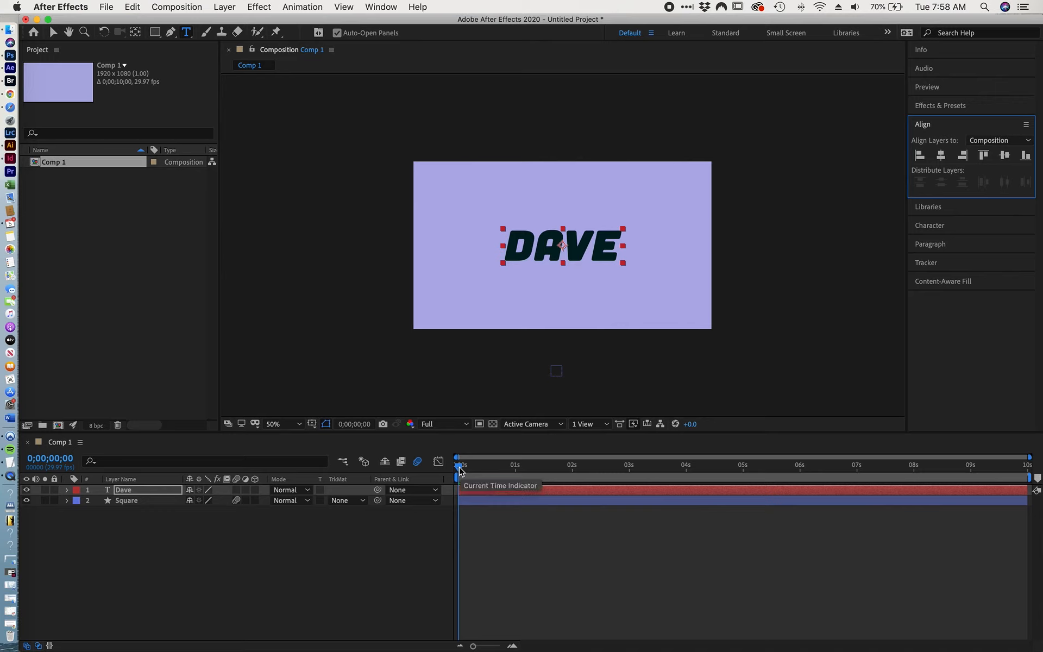
- Move the text straight up into the upper part of the frame and set its font size to 298 px
{"action": "left_click", "coordinate": [53, 34]}
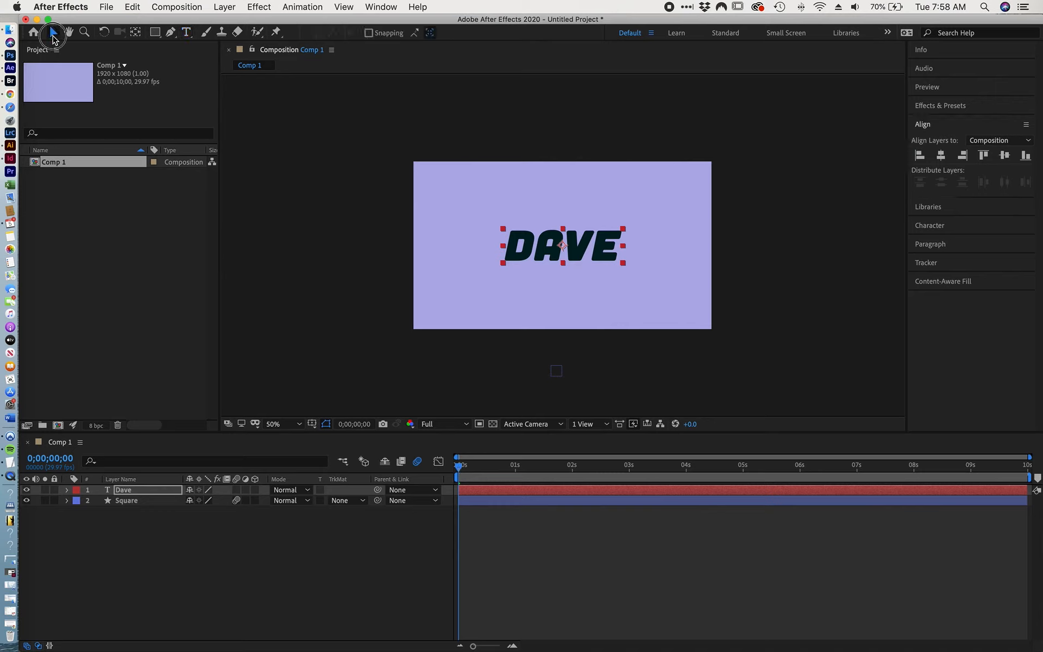
{"action": "left_click_drag", "start_coordinate": [584, 248], "coordinate": [583, 203]}
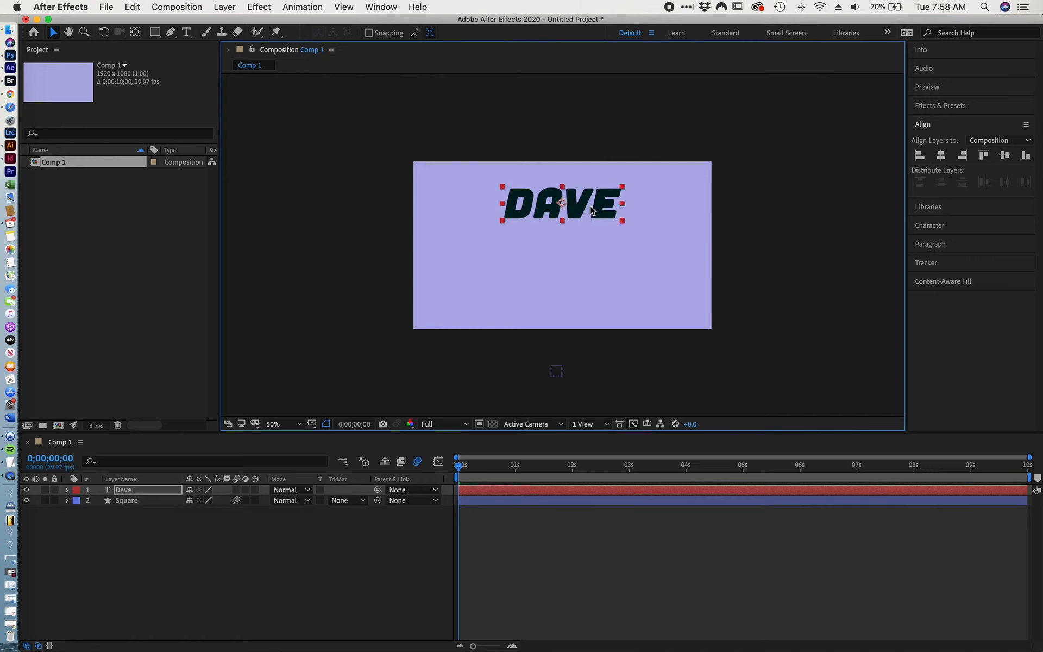
{"action": "left_click", "coordinate": [930, 226]}
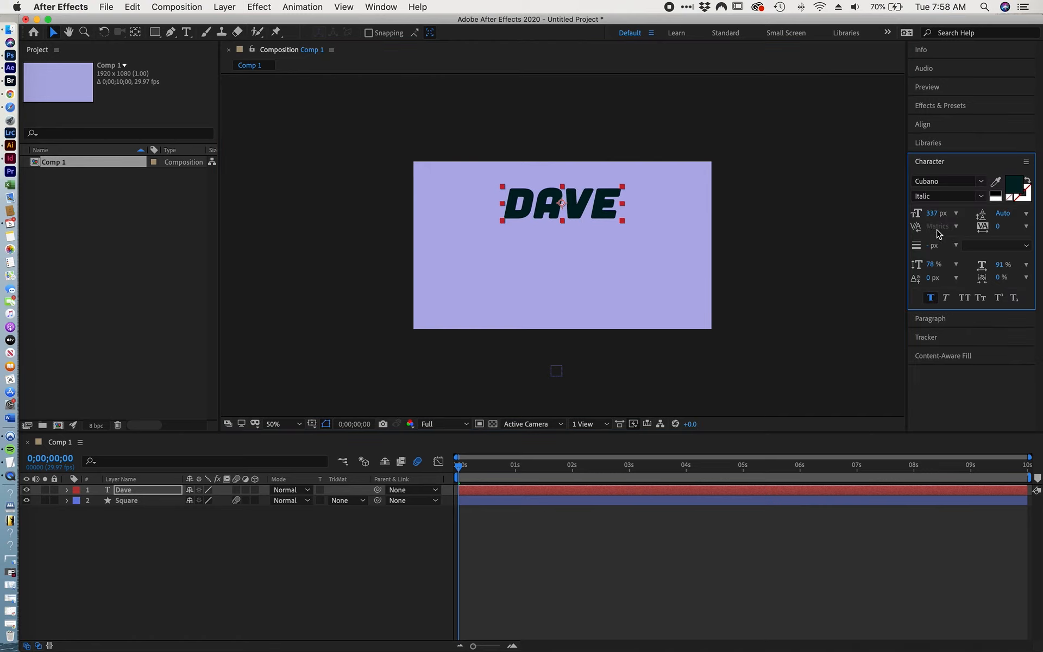
{"action": "left_click_drag", "start_coordinate": [933, 212], "coordinate": [901, 212]}
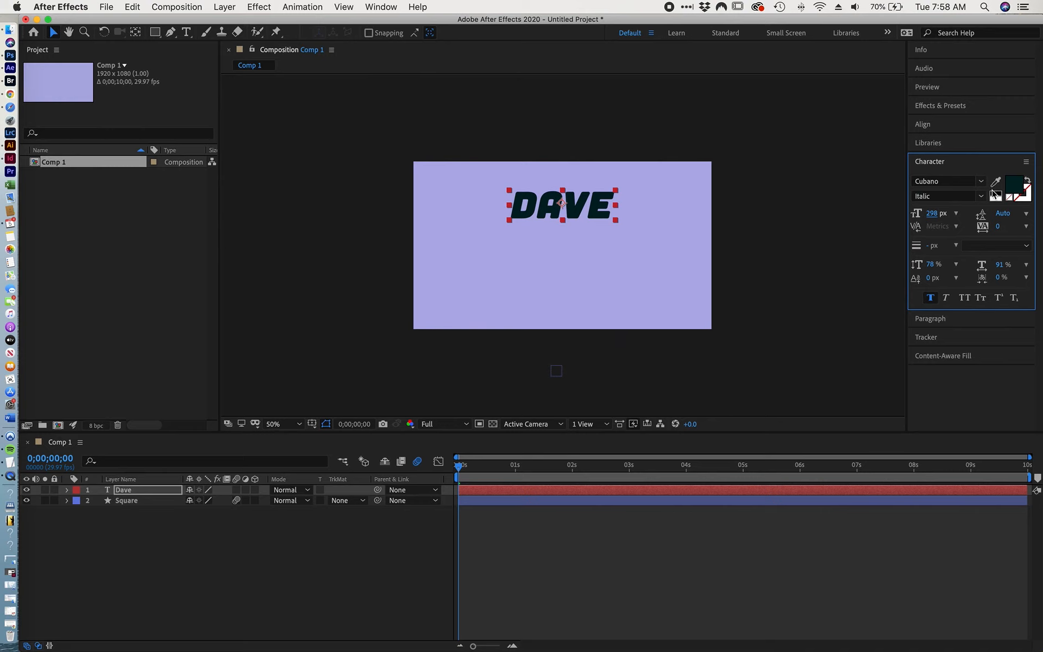
{"action": "left_click", "coordinate": [580, 204]}
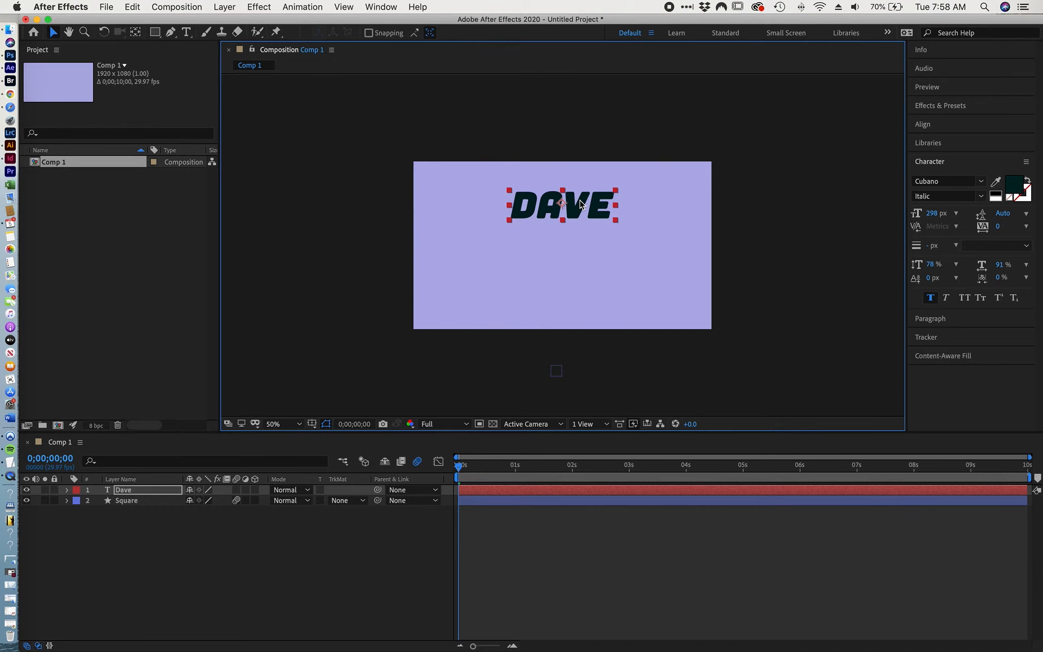
- Give the text a teal fill and a light red stroke
{"action": "left_click", "coordinate": [1017, 187]}
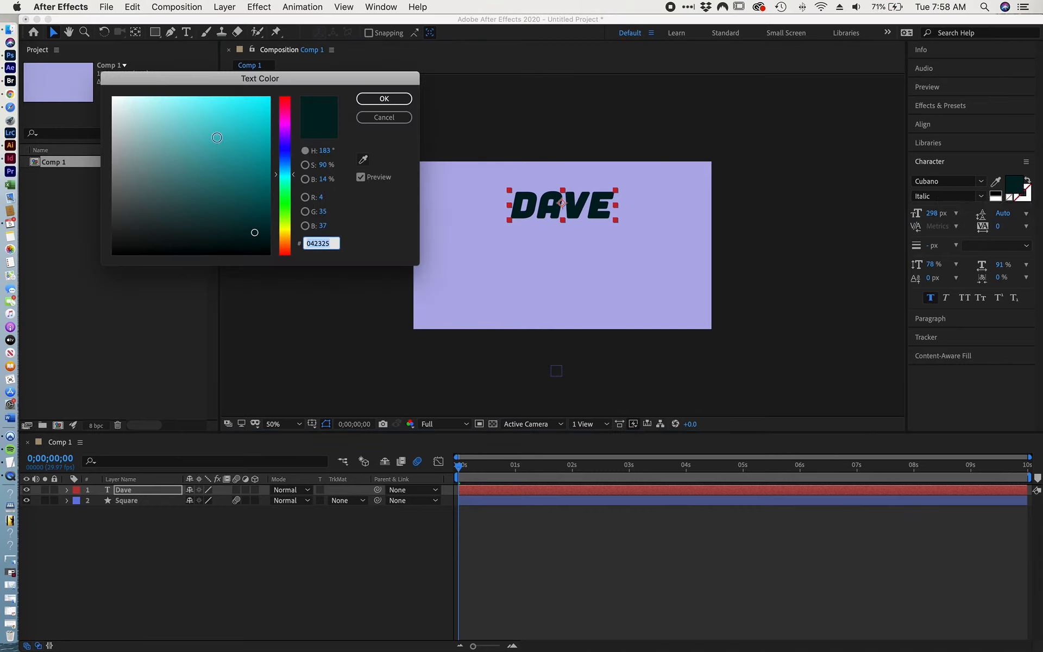
{"action": "left_click", "coordinate": [217, 136]}
{"action": "left_click", "coordinate": [383, 100]}
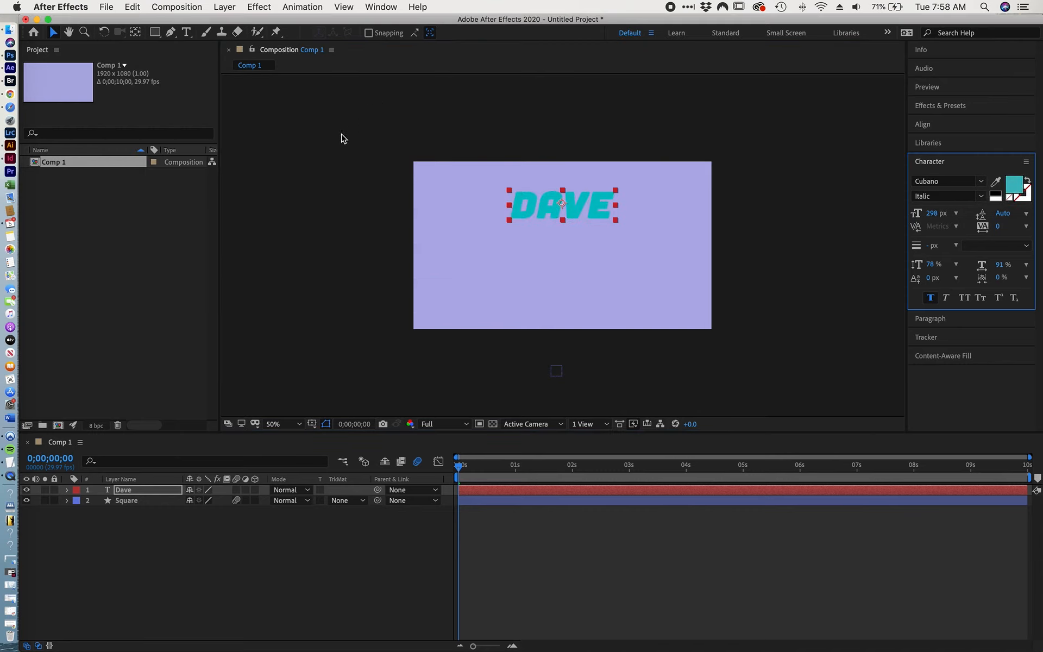
{"action": "left_click", "coordinate": [1020, 198]}
{"action": "left_click", "coordinate": [1021, 196]}
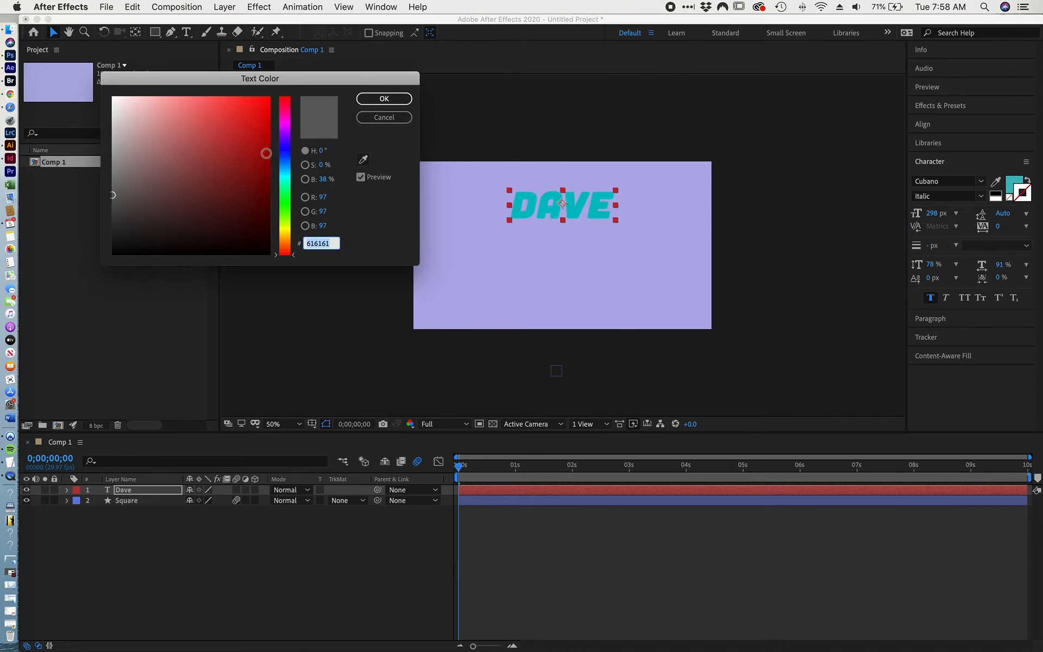
{"action": "left_click", "coordinate": [213, 119]}
{"action": "left_click", "coordinate": [384, 99]}
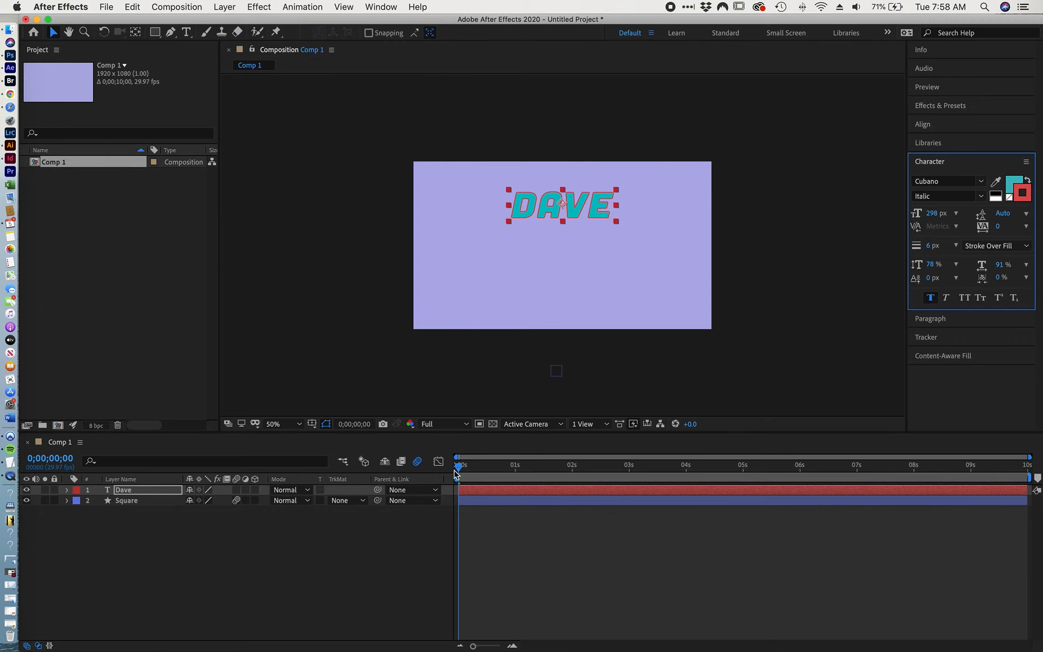
- Preview the composition from the start until the square settles, and move the playhead back to 0;00;00;27
{"action": "left_click", "coordinate": [526, 513]}
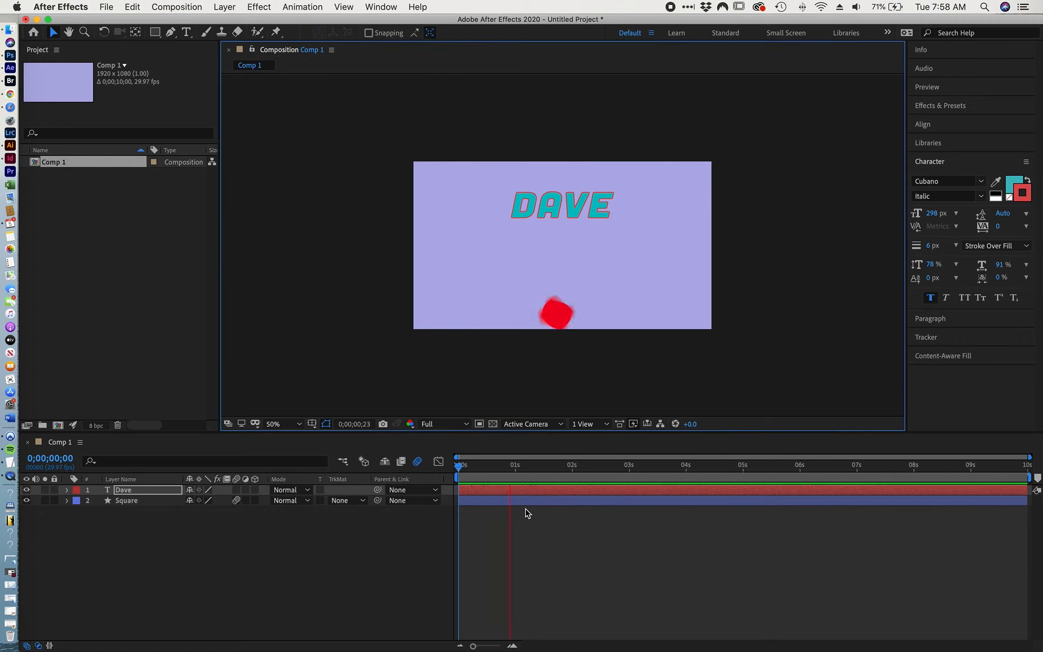
{"action": "key", "text": "space"}
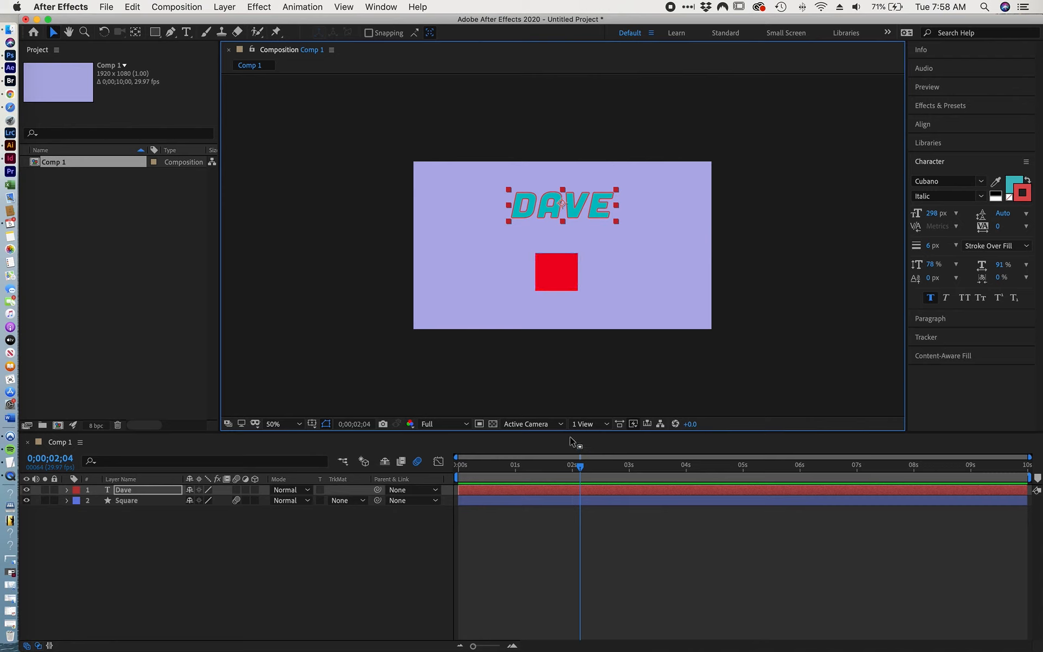
{"action": "left_click_drag", "start_coordinate": [582, 471], "coordinate": [510, 470]}
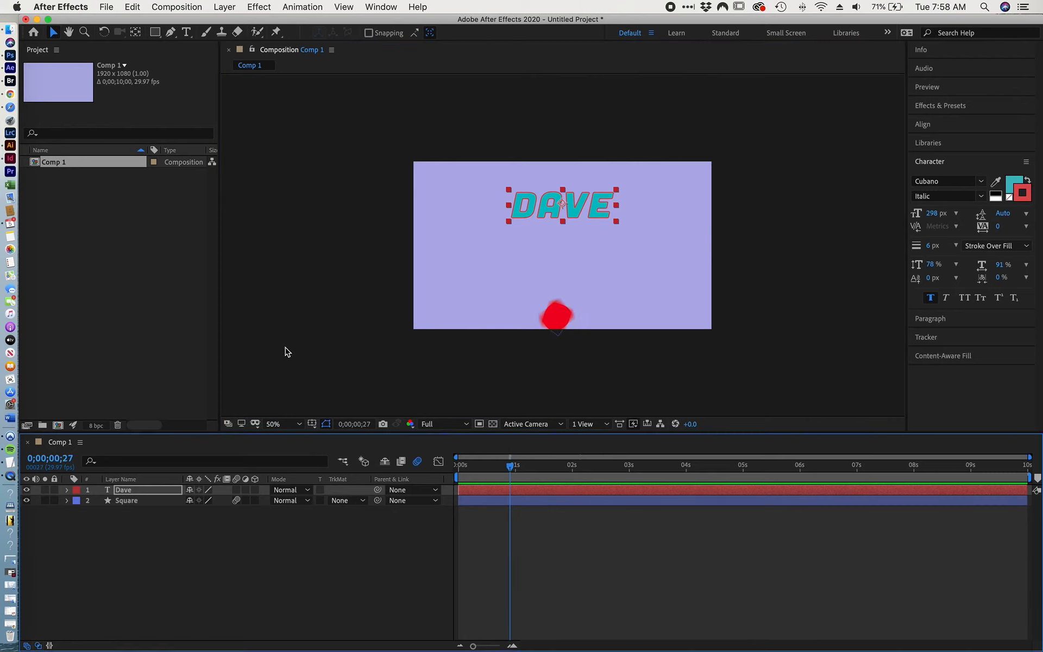